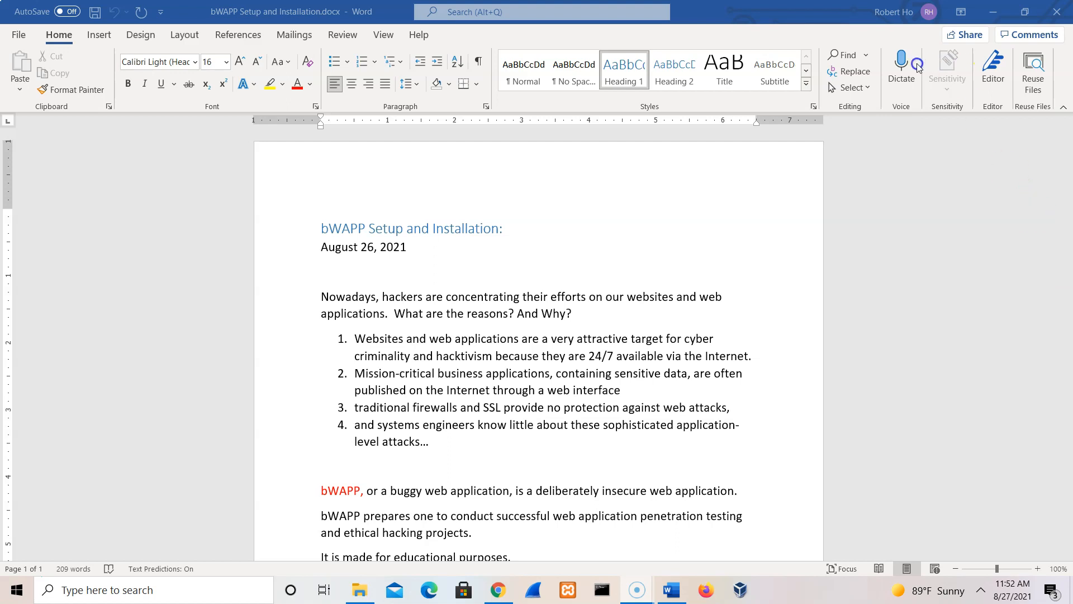
Read through the bWAPP Setup and Installation document down to the OVA download link at its end
click(777, 5)
drag(1068, 205, 1069, 221)
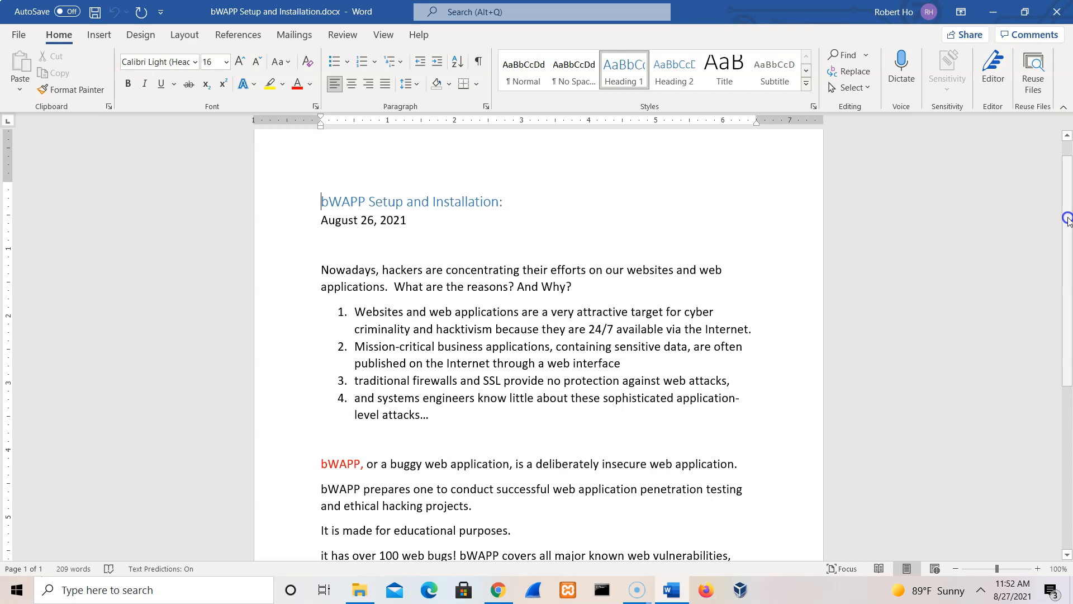
drag(1068, 220, 1068, 242)
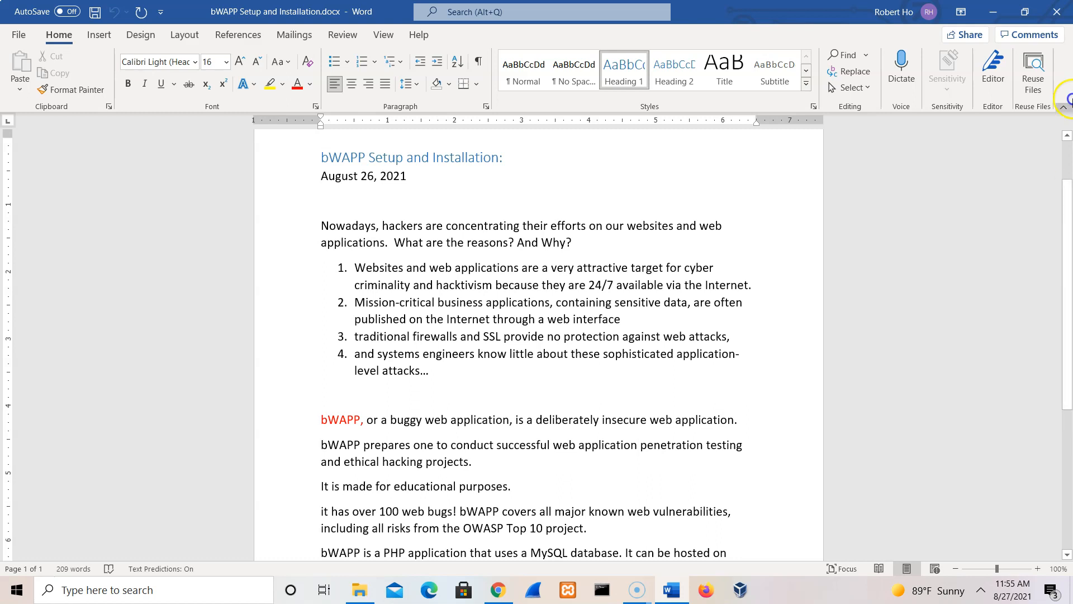
scroll(1068, 224, down, 1)
drag(1068, 223, 1068, 289)
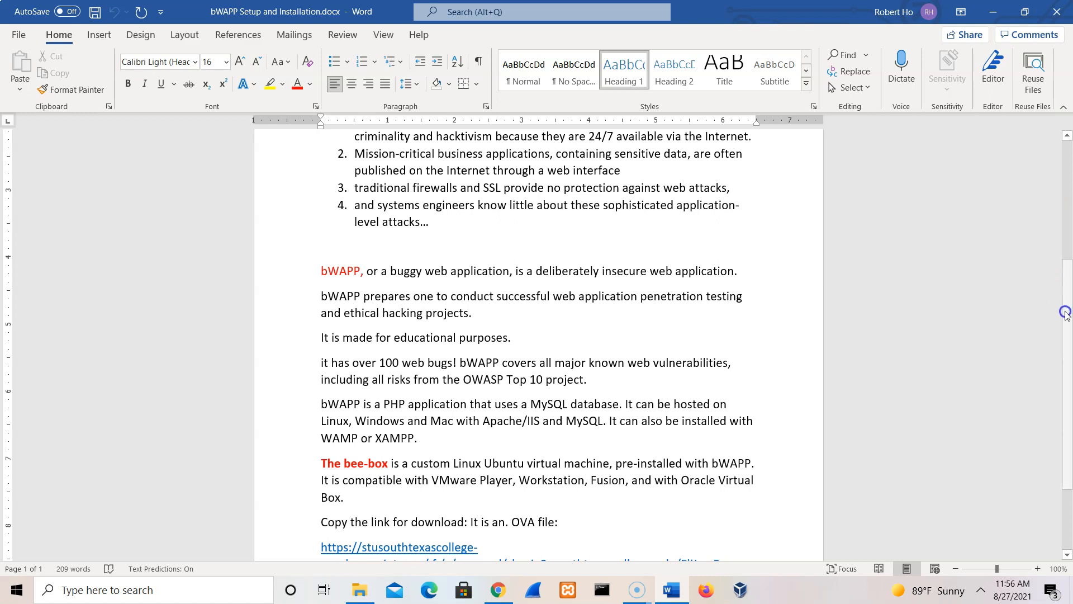
drag(1065, 313, 1062, 341)
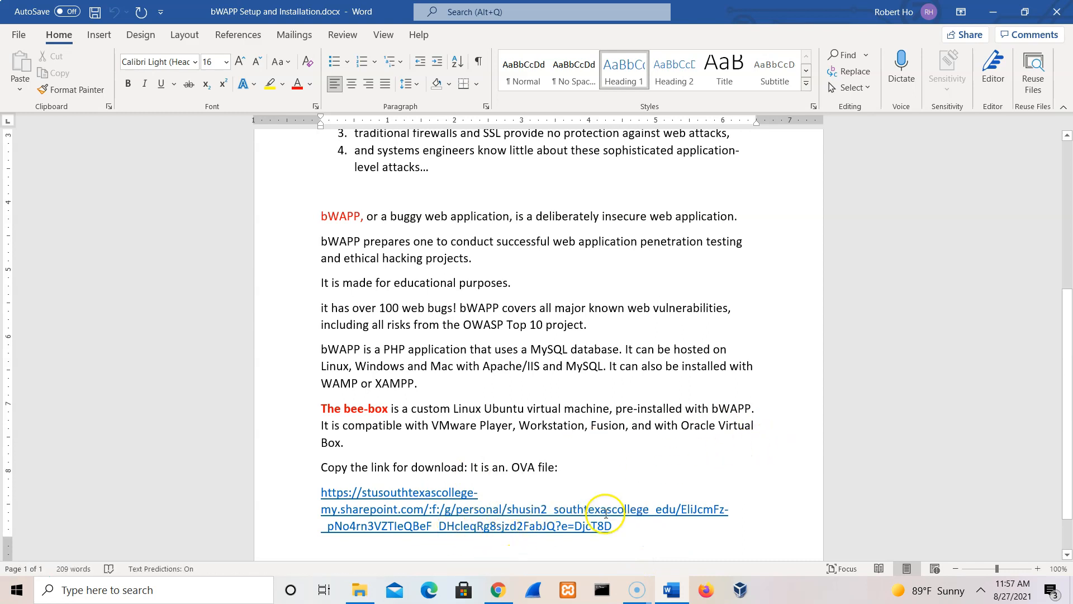
drag(1069, 348, 1069, 377)
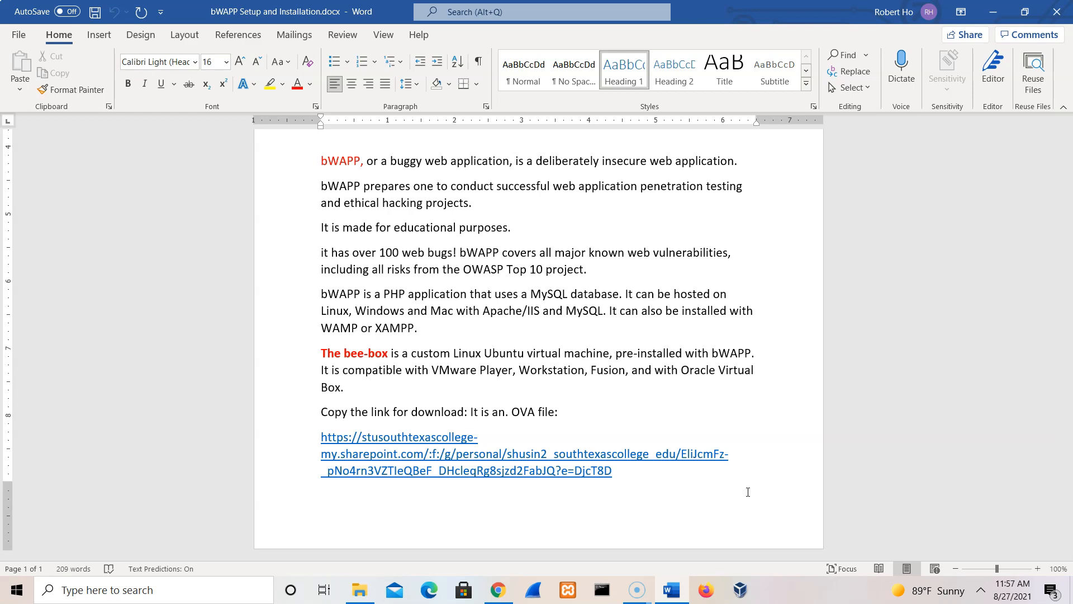
Follow the document's OVA download link and sign in with the listed college account to open the shared OS Images folder
click(518, 458)
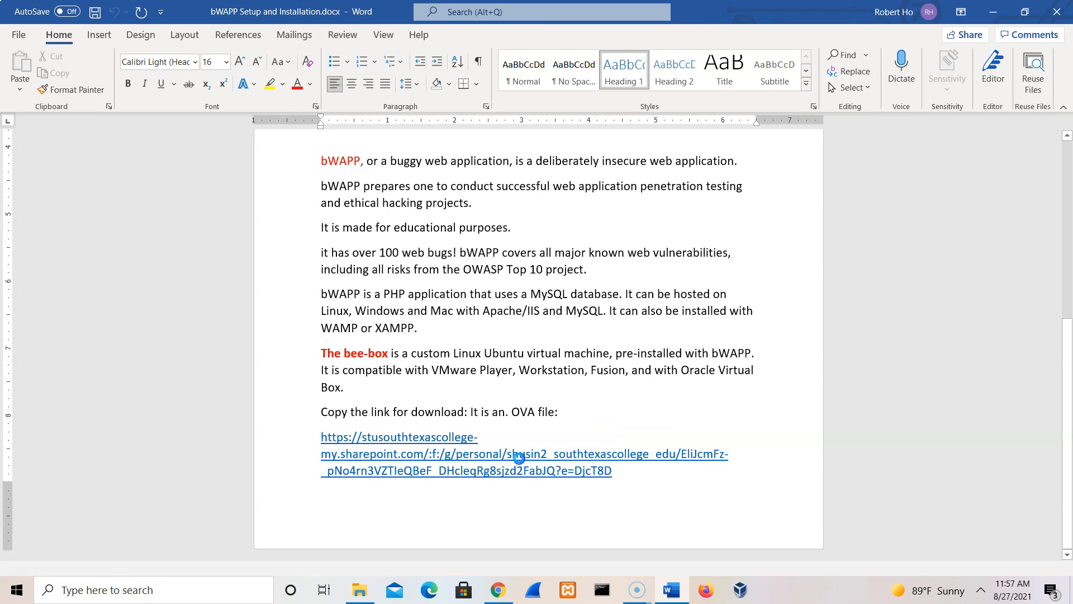
ctrl+click(519, 457)
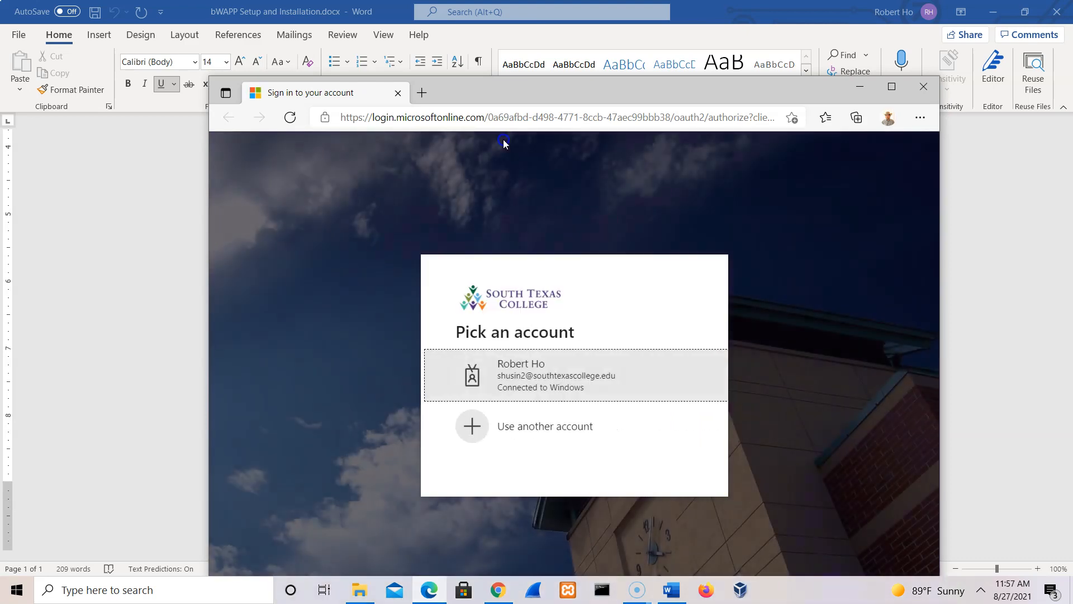
click(597, 381)
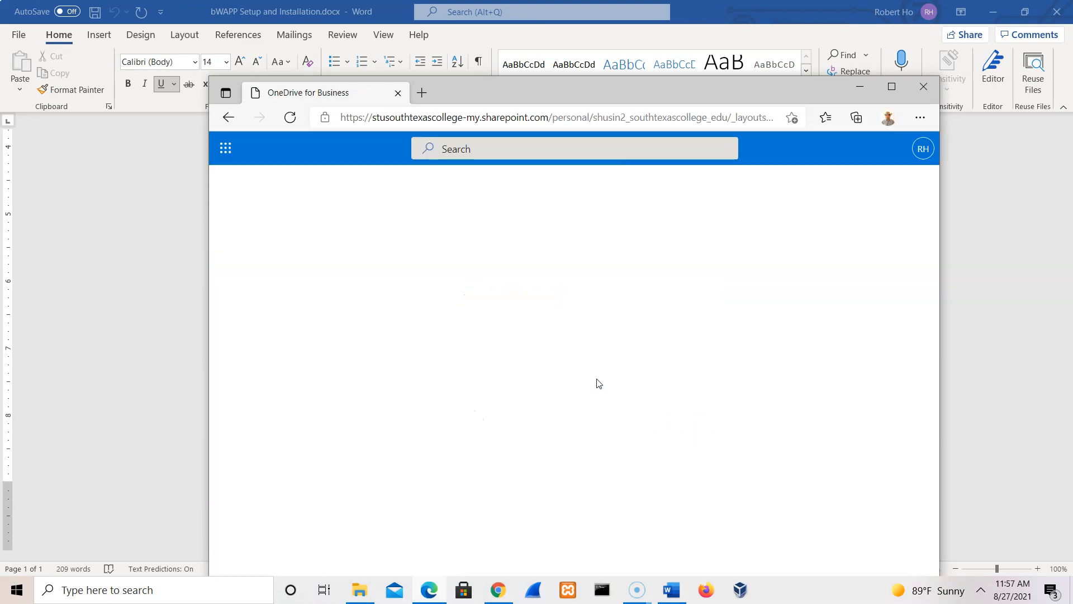
mouse_move(597, 382)
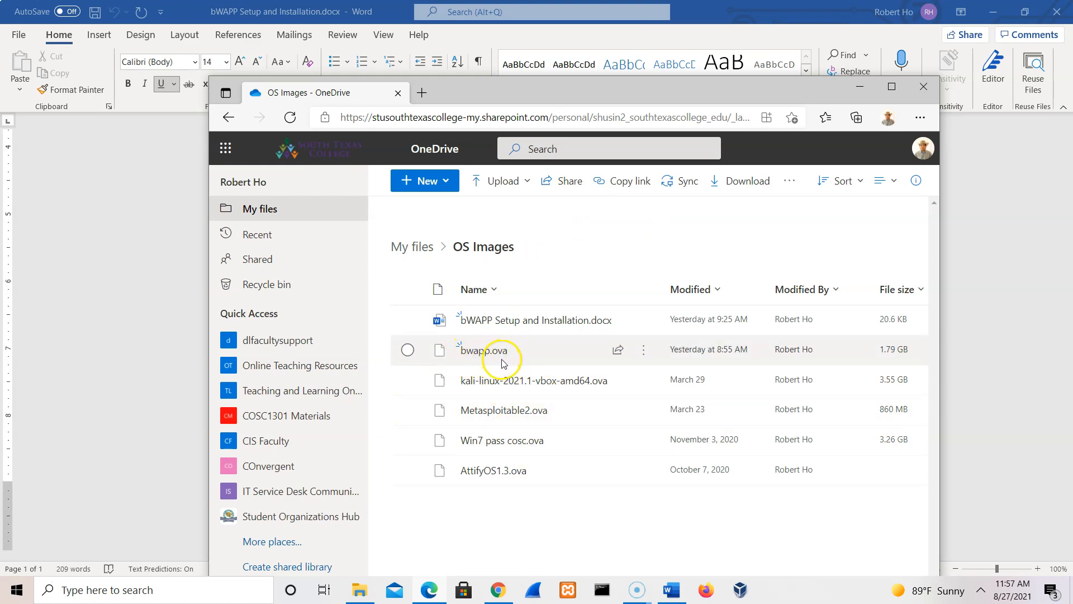
Minimise the browser and the document, and move bwapp.ova on the desktop to the free space beside the CITP 4330 folder
click(860, 87)
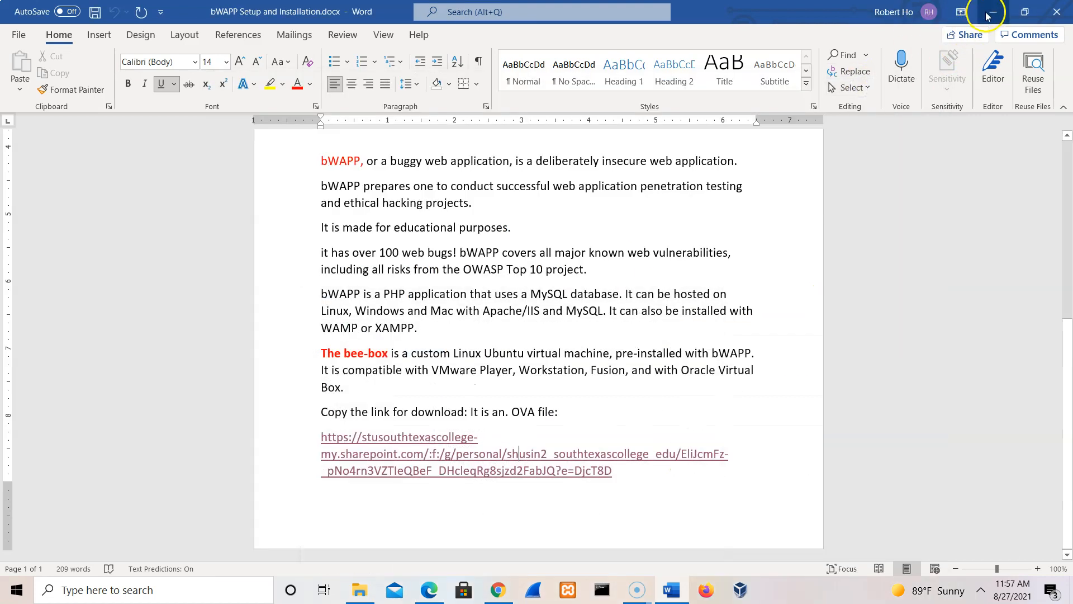
click(985, 12)
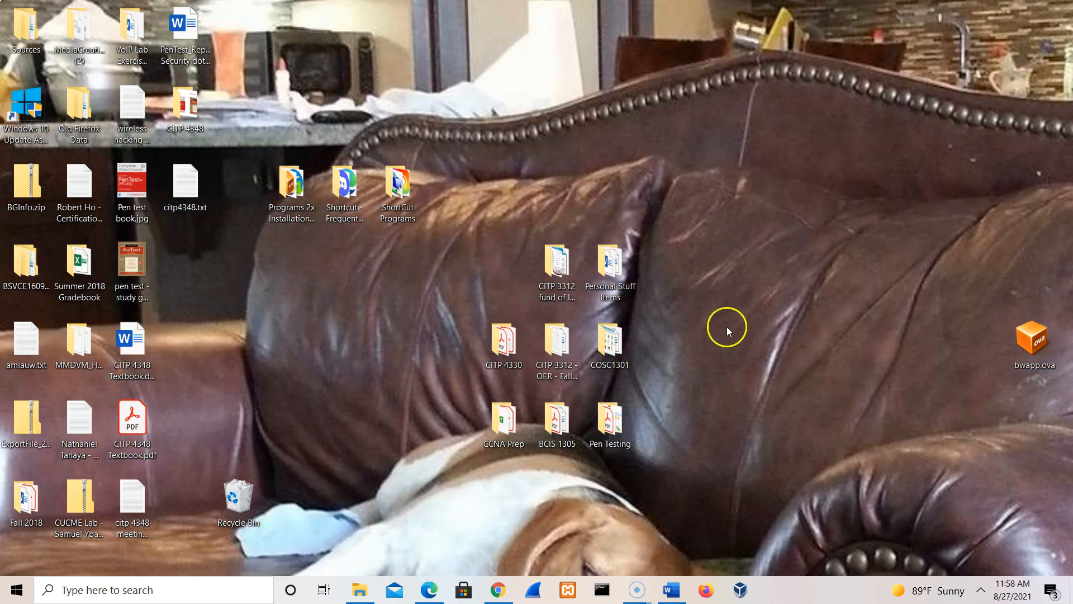
drag(1018, 332, 387, 338)
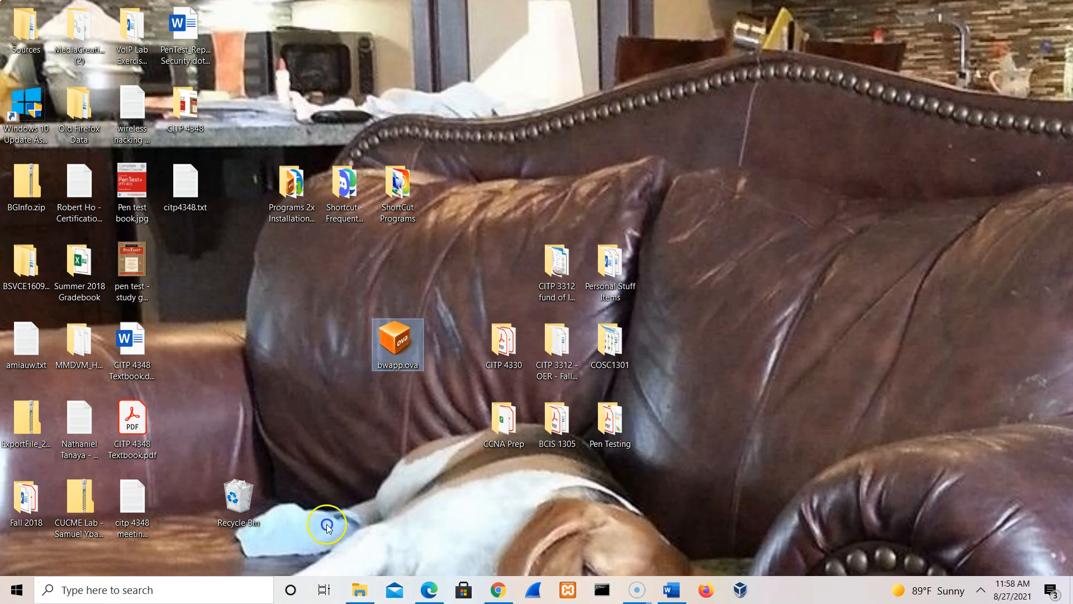
Search Windows for "virtual", launch Oracle VM VirtualBox and dismiss its new-version notice
click(93, 590)
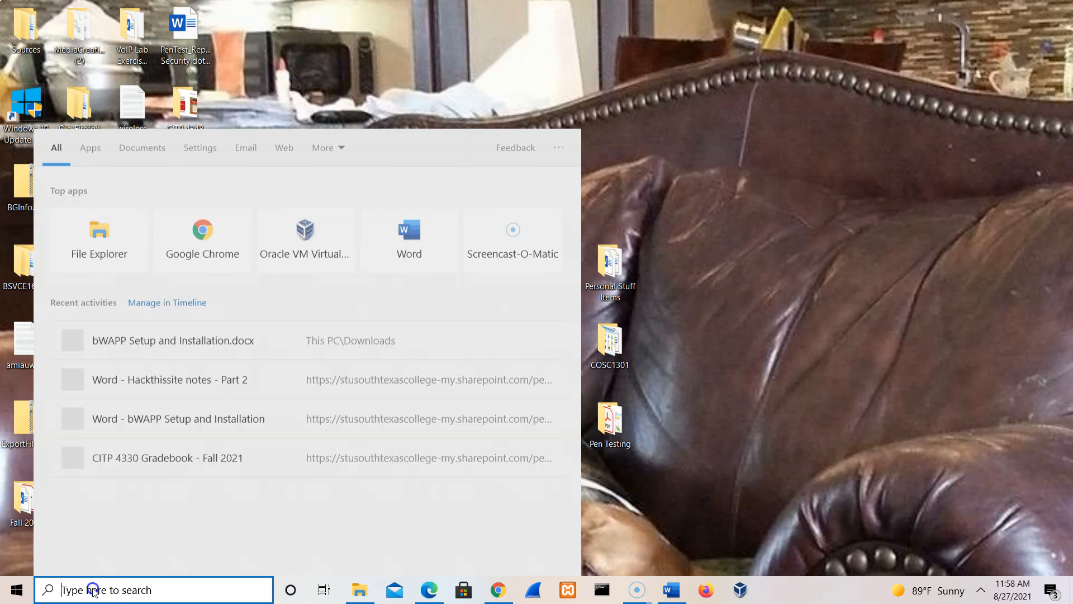
text(virtual)
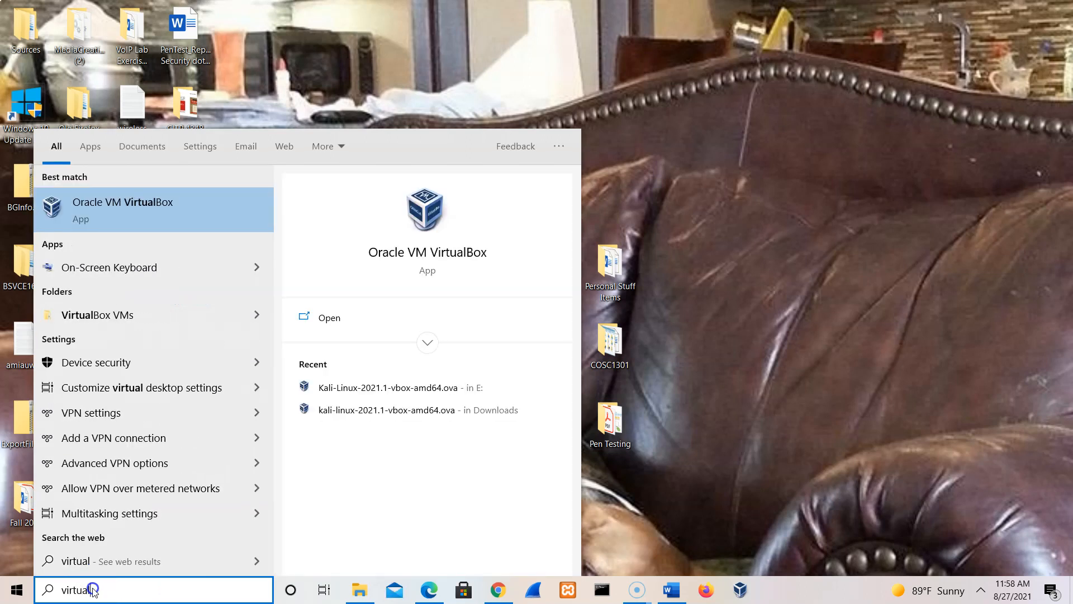
click(112, 204)
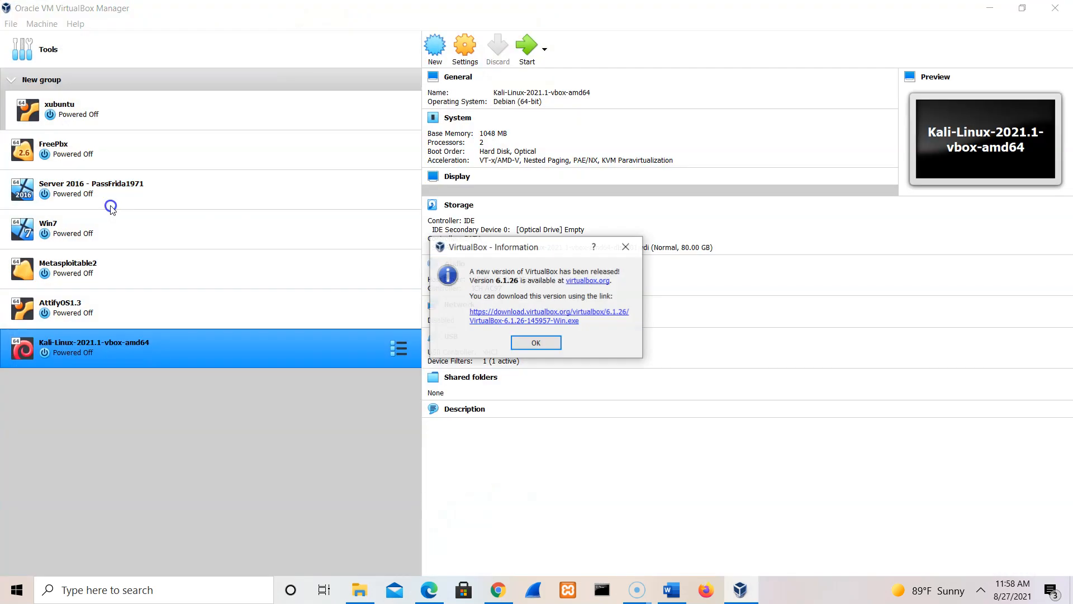
click(528, 343)
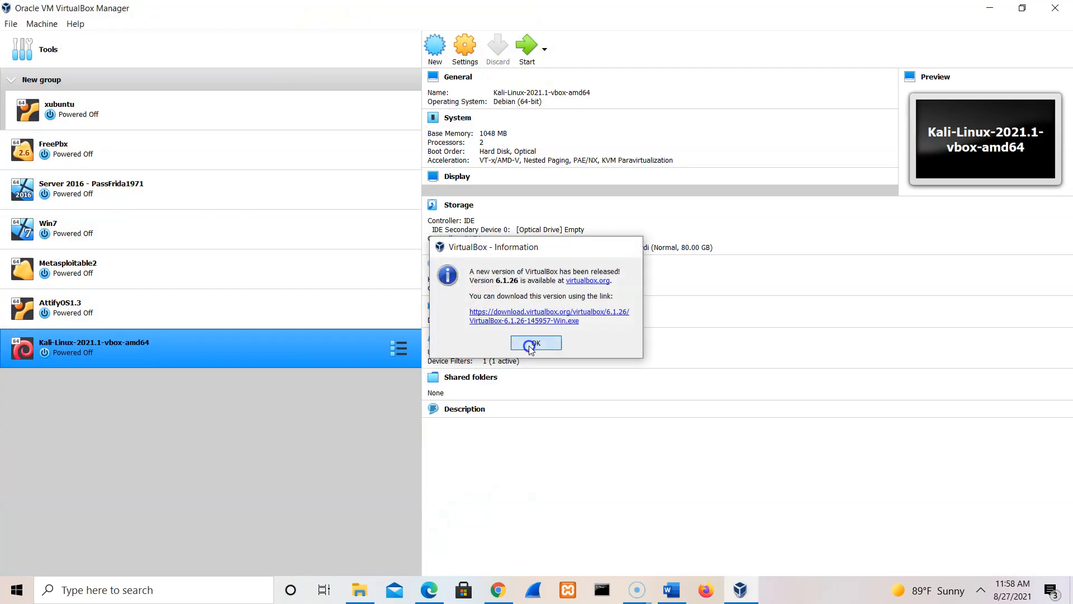
Start an appliance import from the local file system and choose bwapp.ova on the Desktop as the source file
click(11, 24)
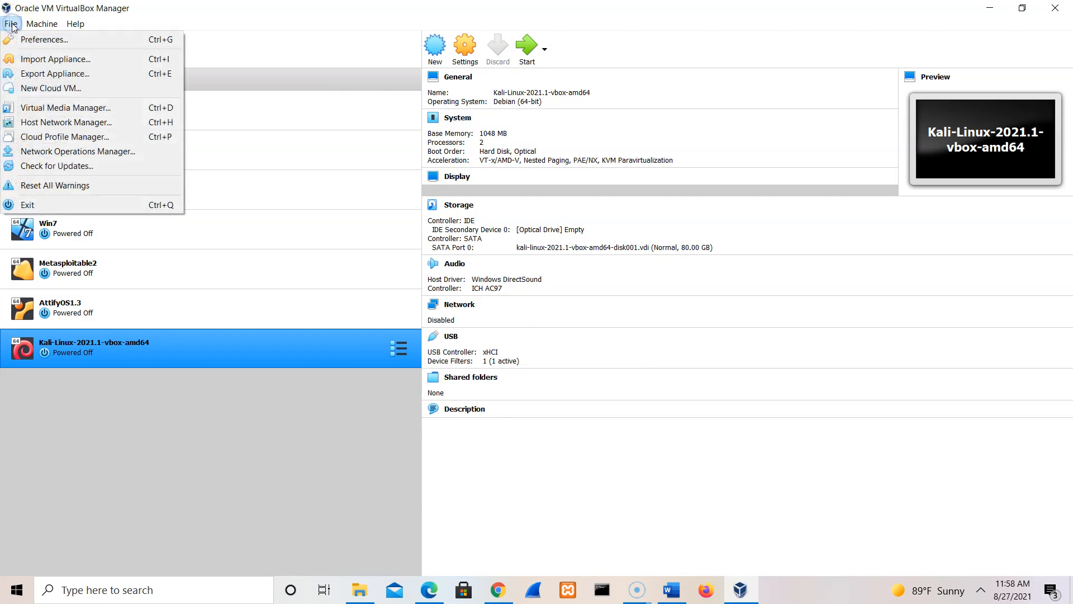
click(23, 58)
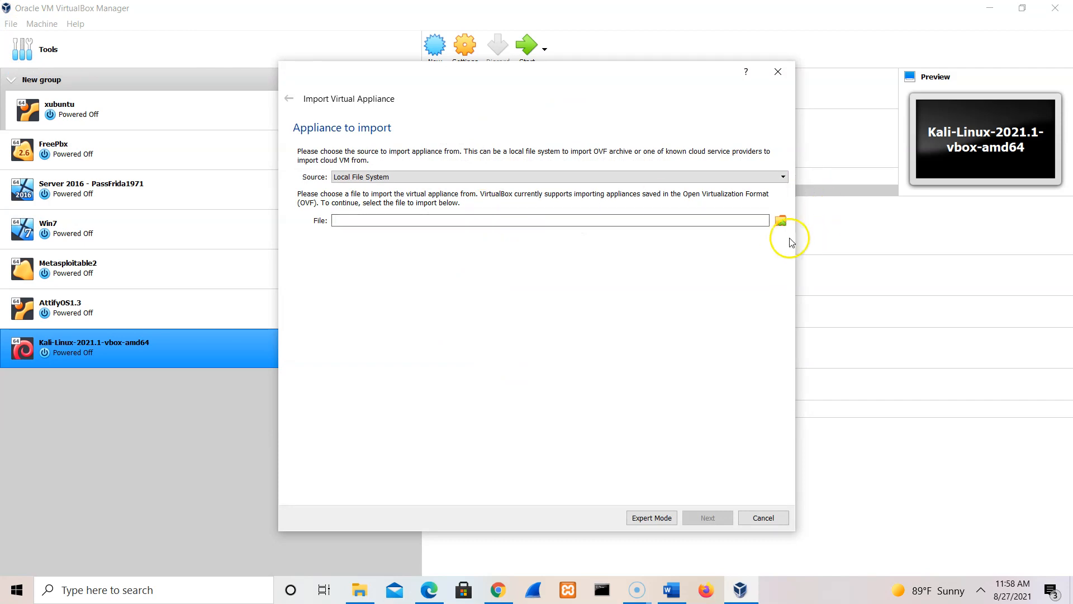
click(781, 222)
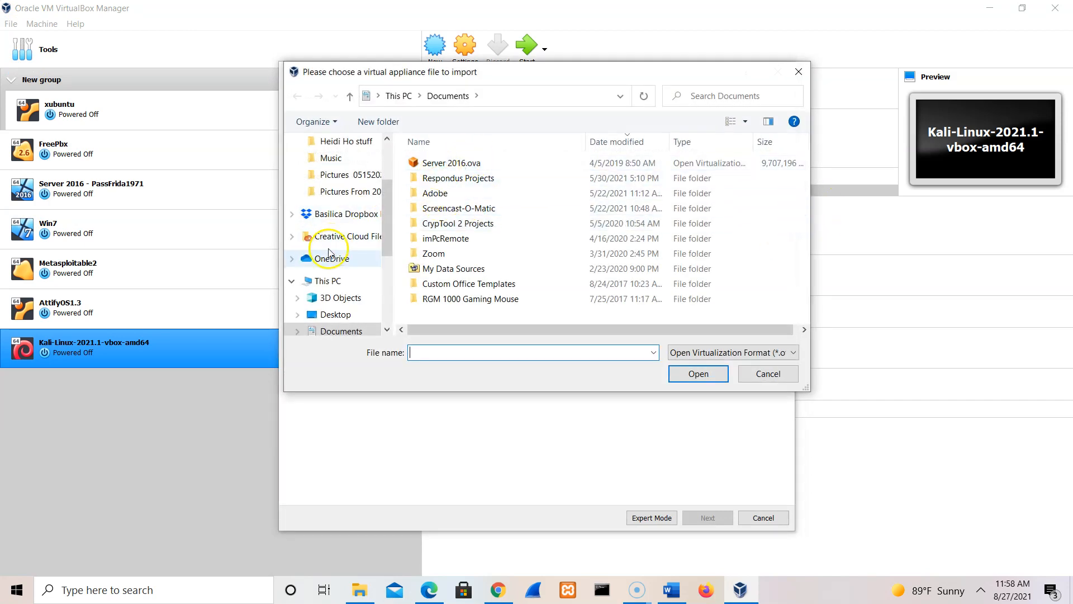
click(343, 319)
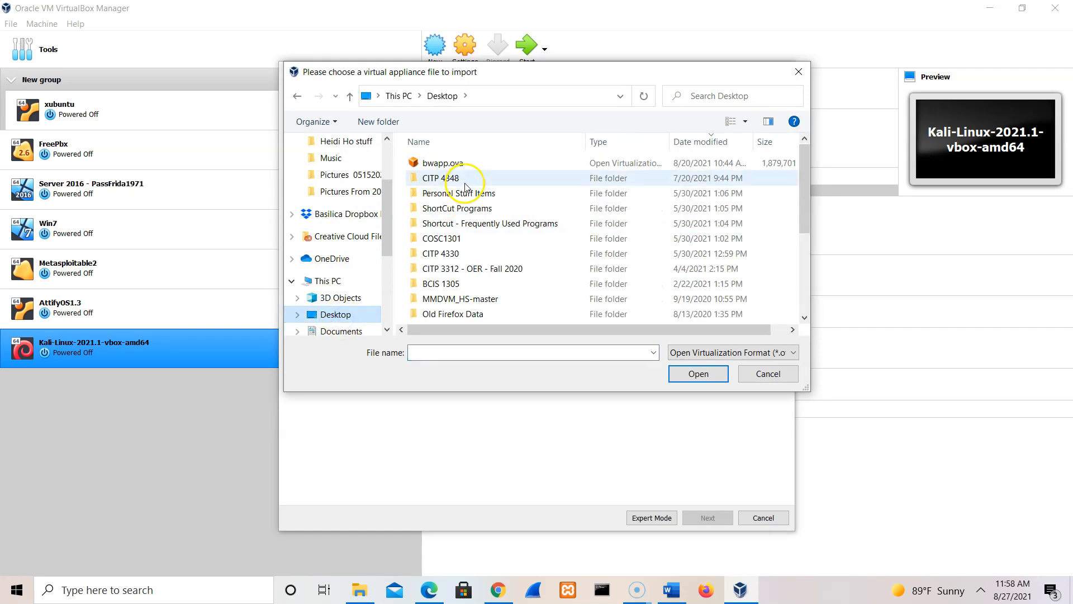
click(460, 165)
double_click(459, 166)
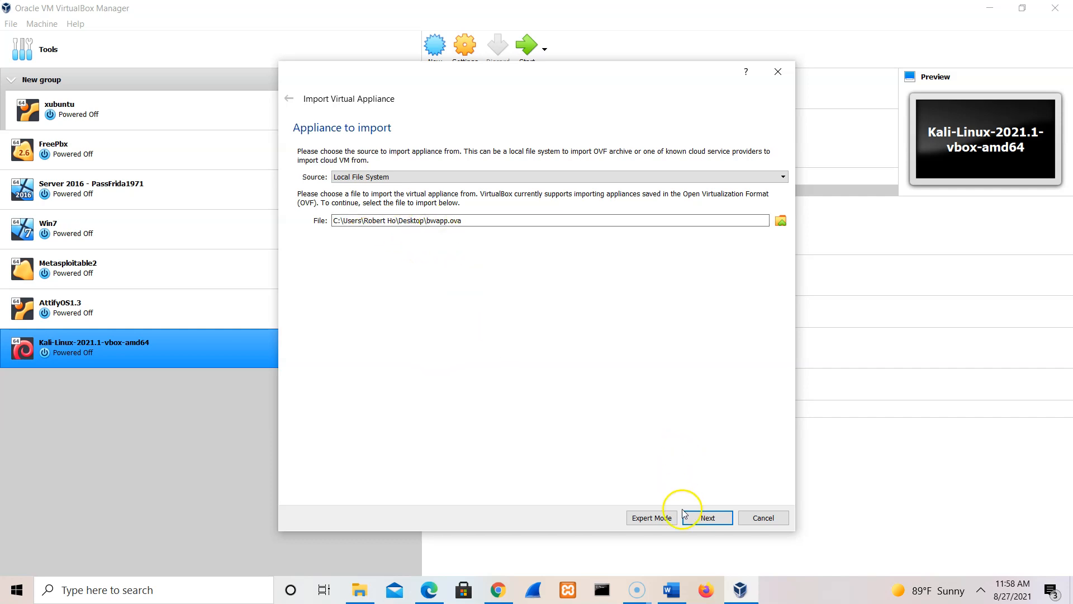
Proceed to the appliance settings and import the bwapp virtual machine with the suggested settings
click(710, 522)
click(708, 519)
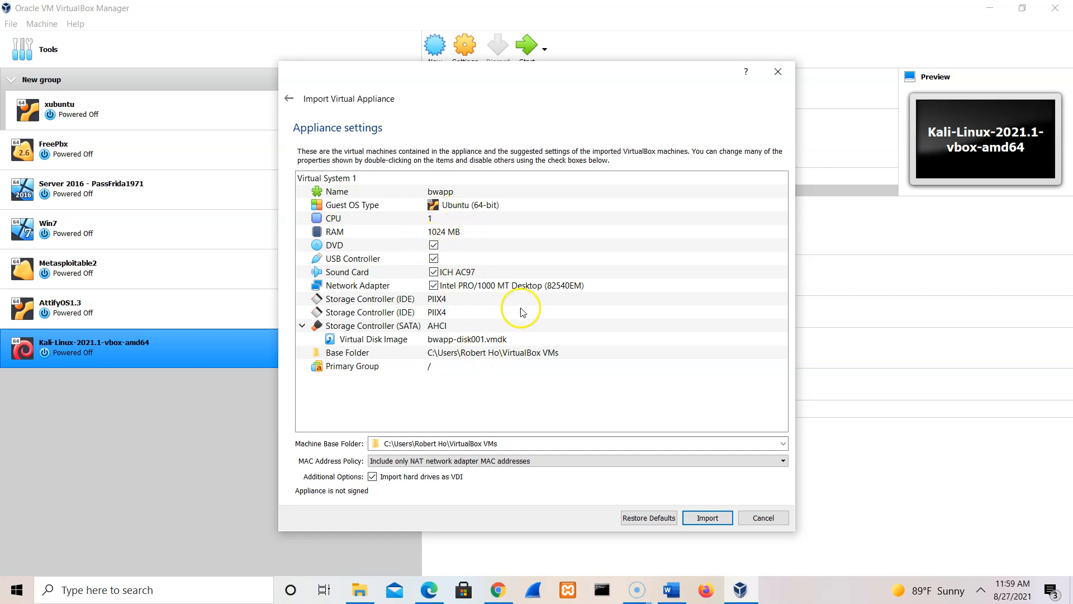
click(706, 518)
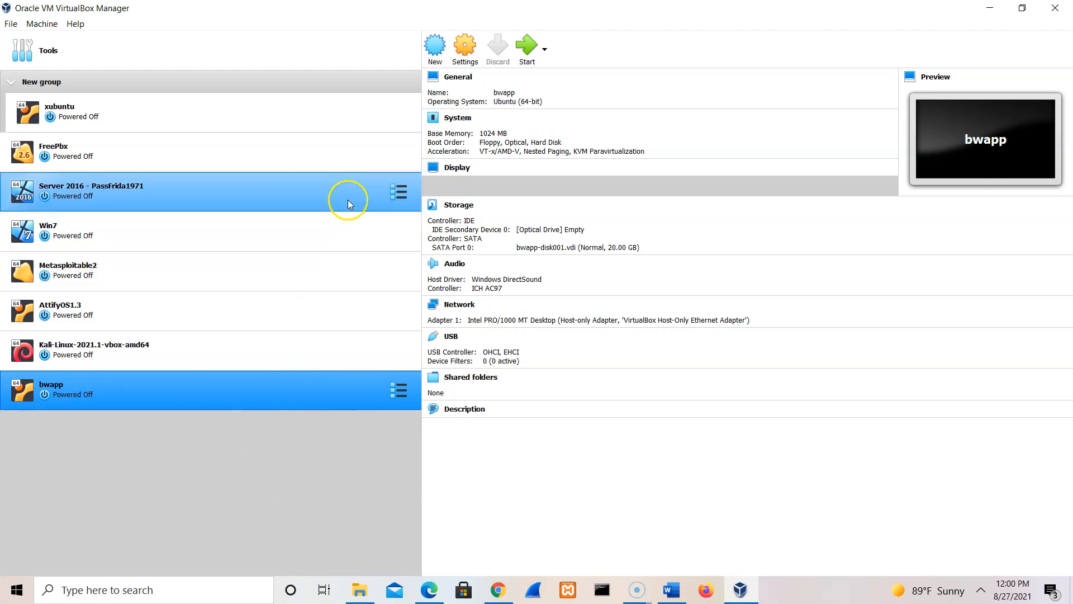
Review the bwapp machine's display, storage, system and network adapter settings, and close them without changes
click(475, 52)
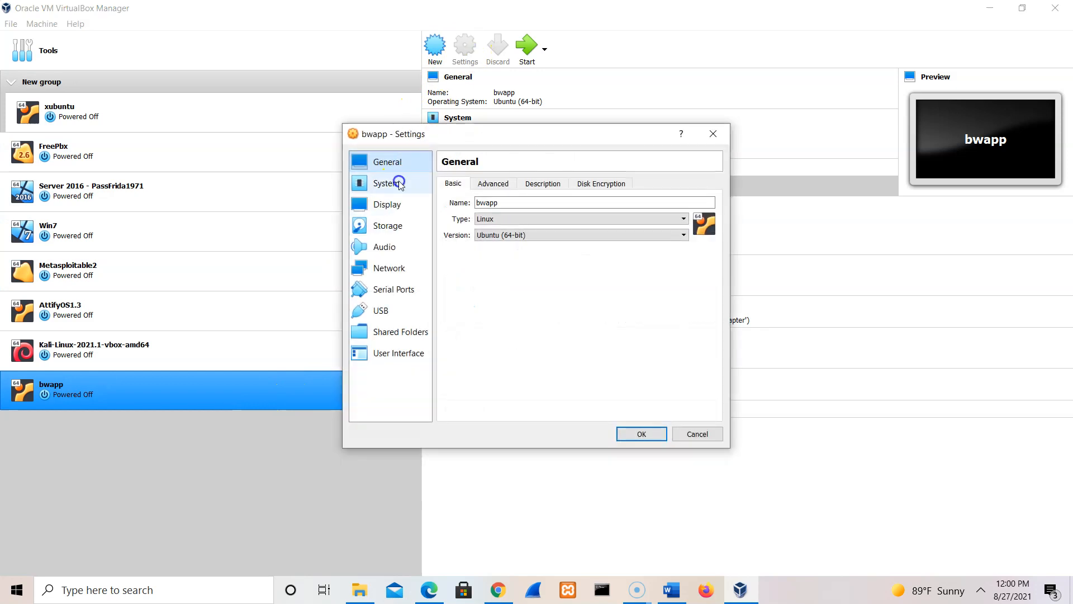
click(387, 204)
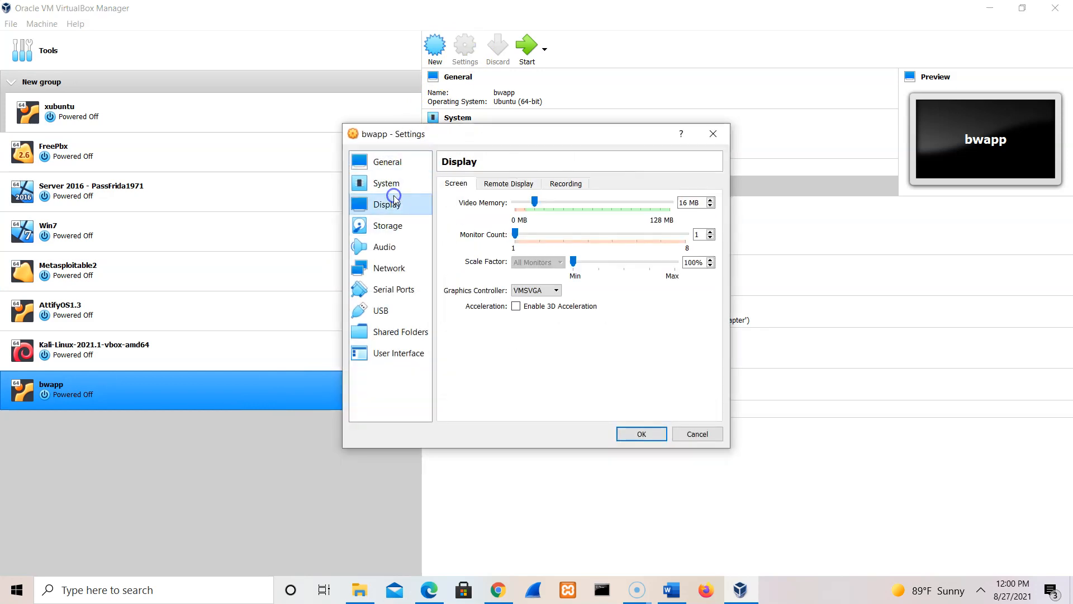
click(389, 231)
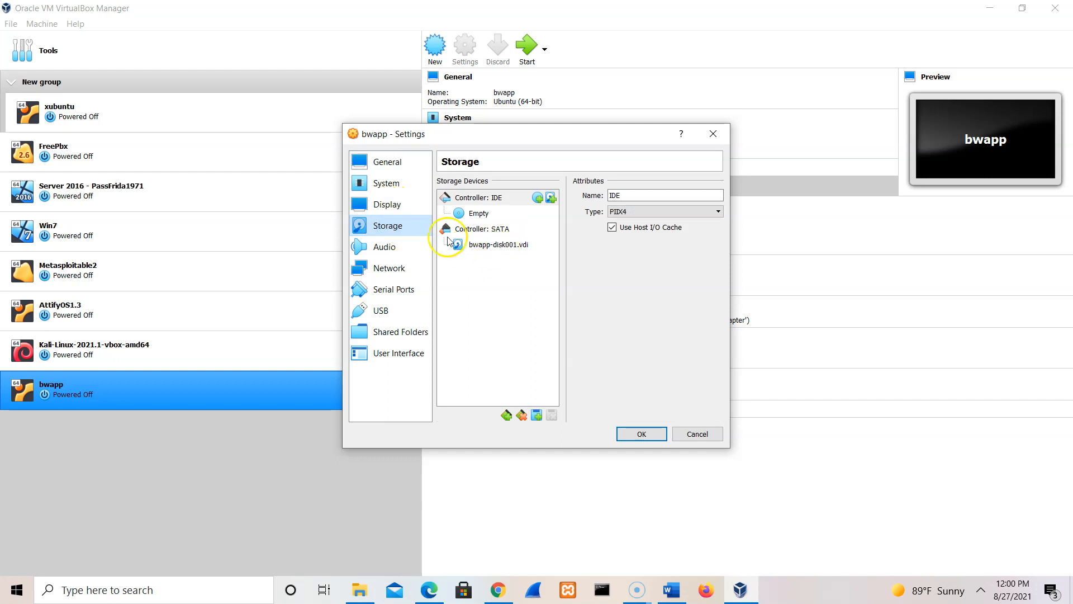
click(393, 188)
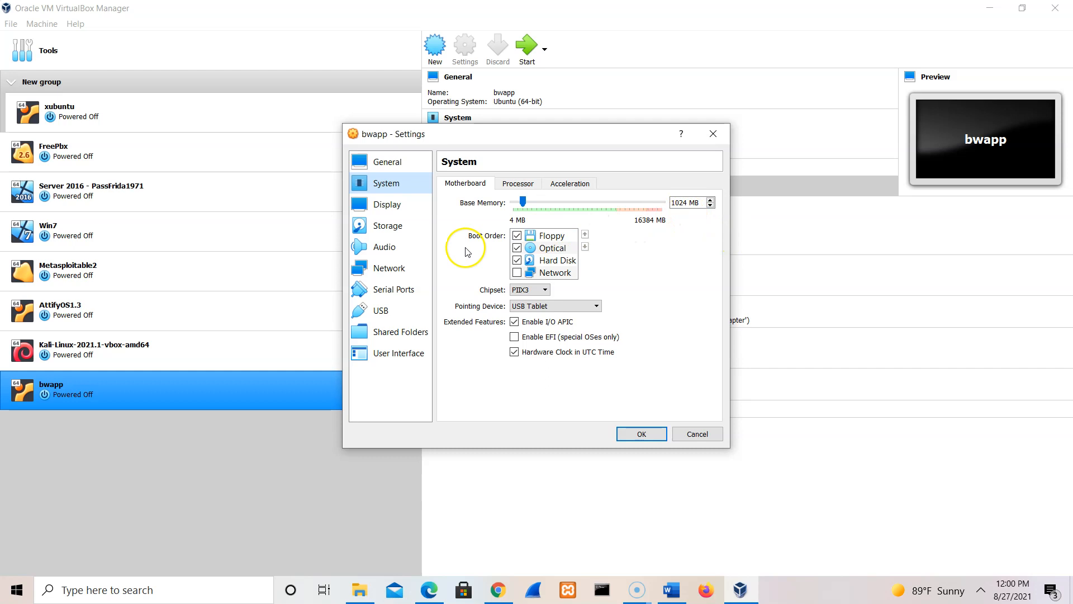
click(390, 275)
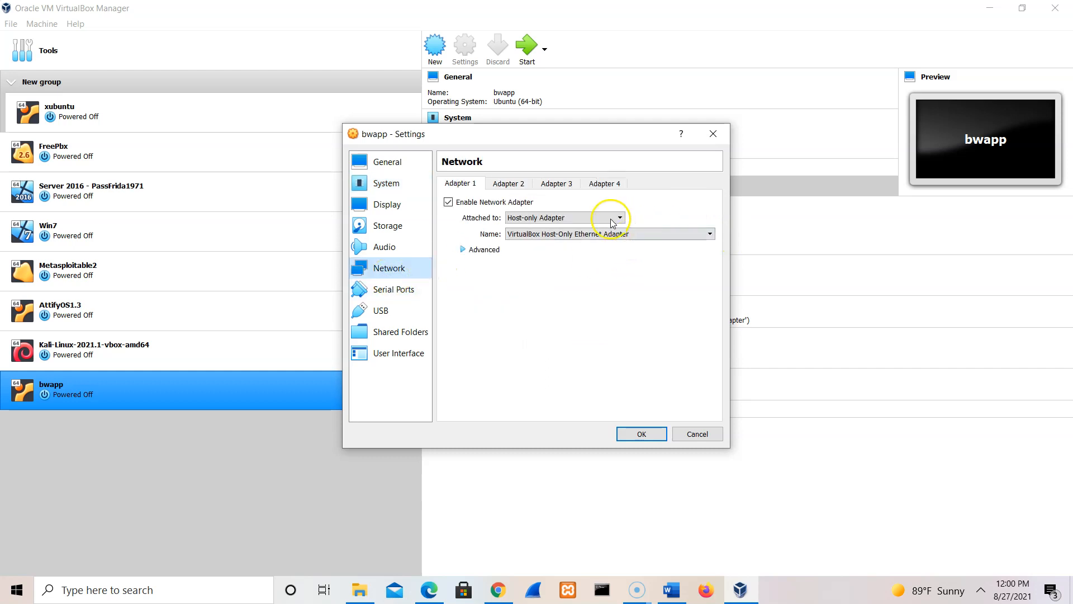
click(503, 183)
click(471, 184)
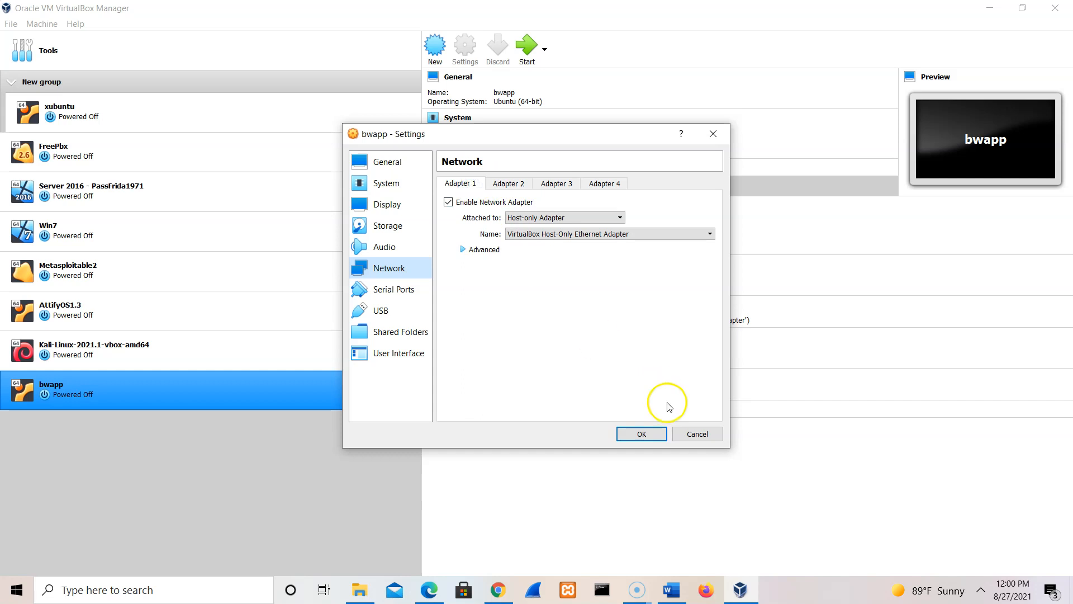
click(643, 437)
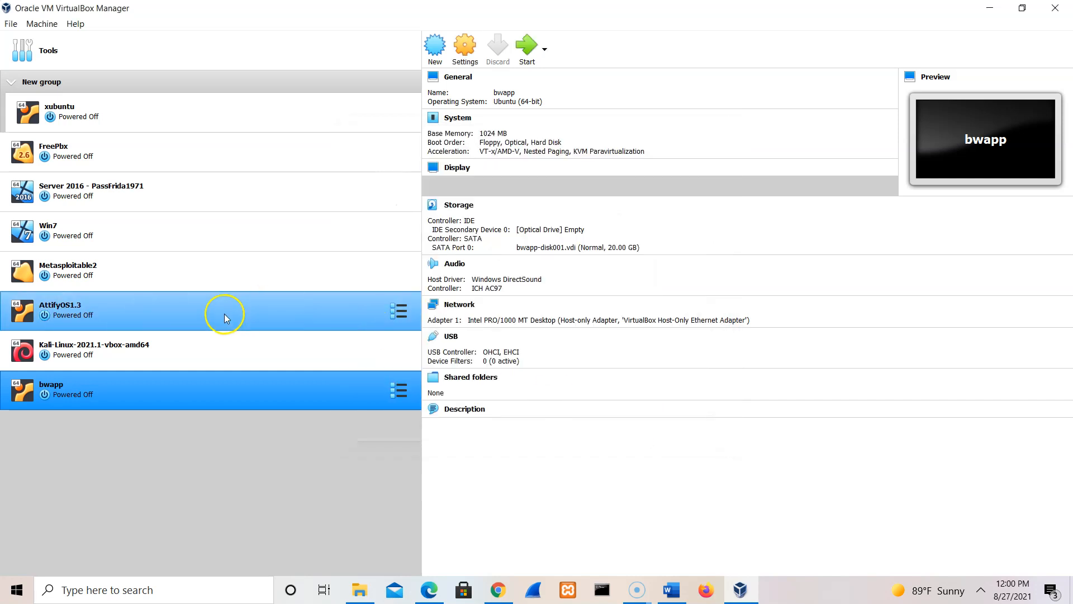
Open the Host Network Manager and examine the host-only adapter's IPv4 configuration and DHCP server settings
click(11, 24)
click(11, 25)
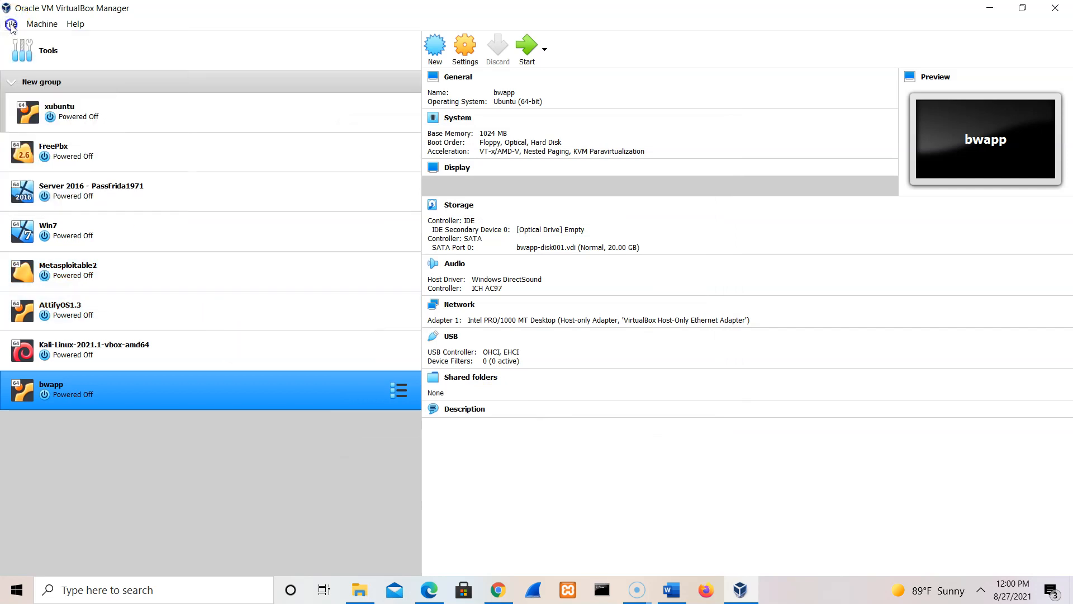
click(11, 25)
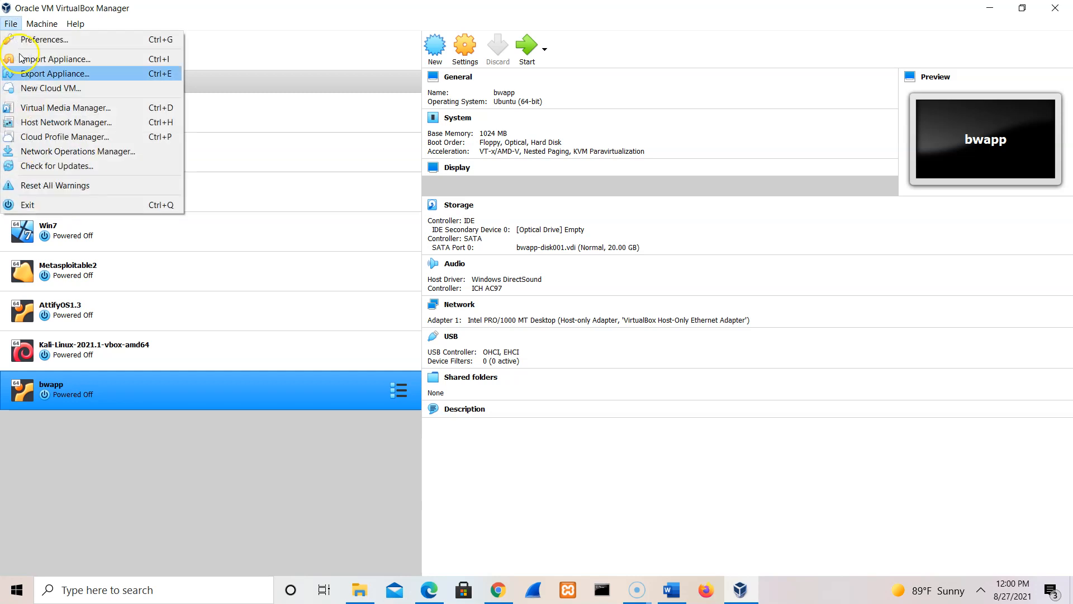
click(72, 123)
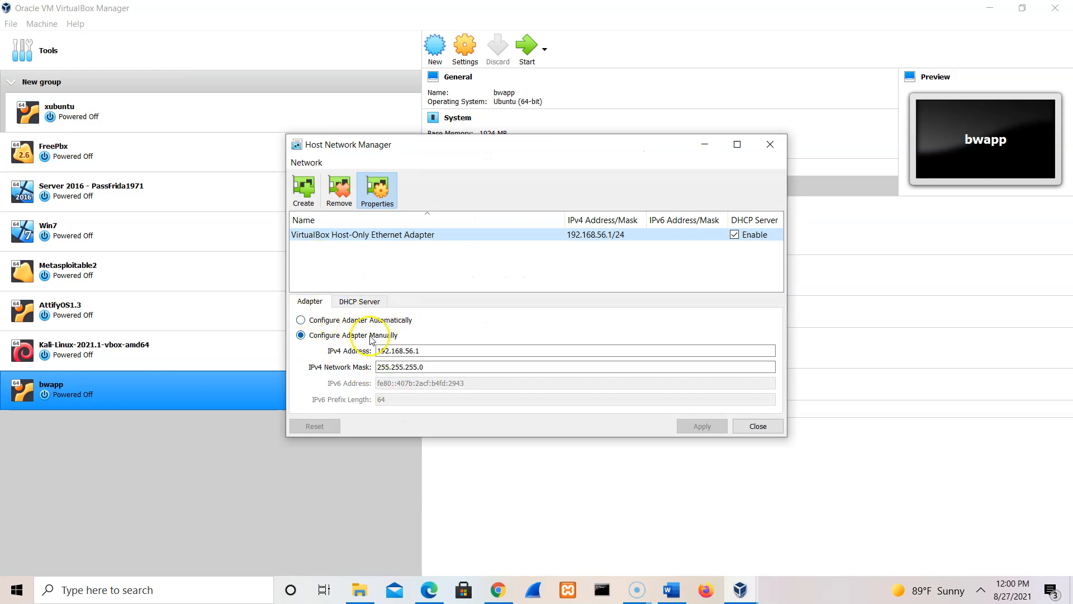
click(359, 302)
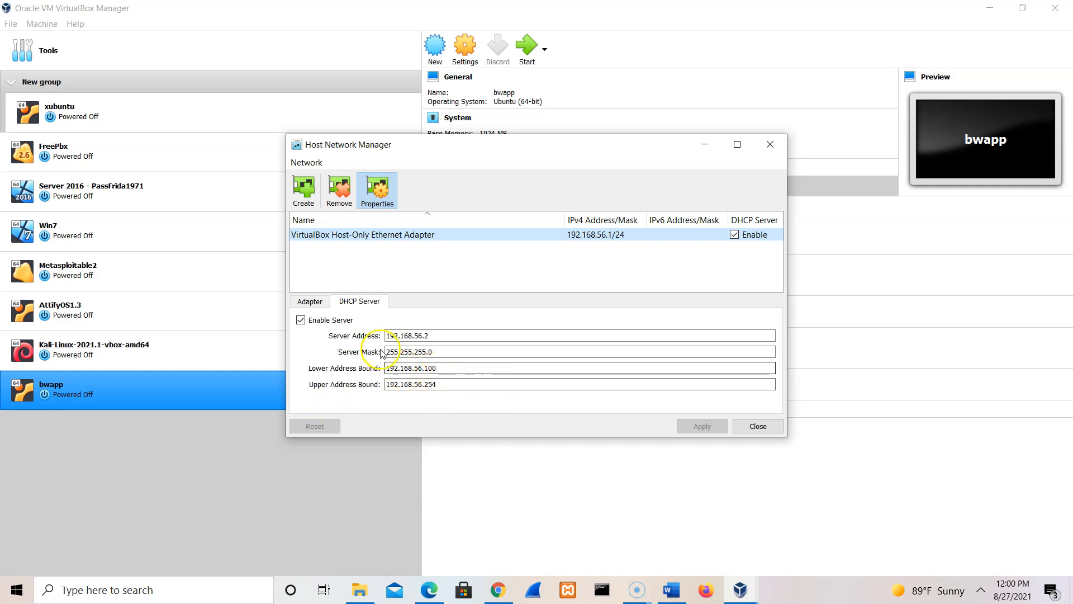
click(317, 302)
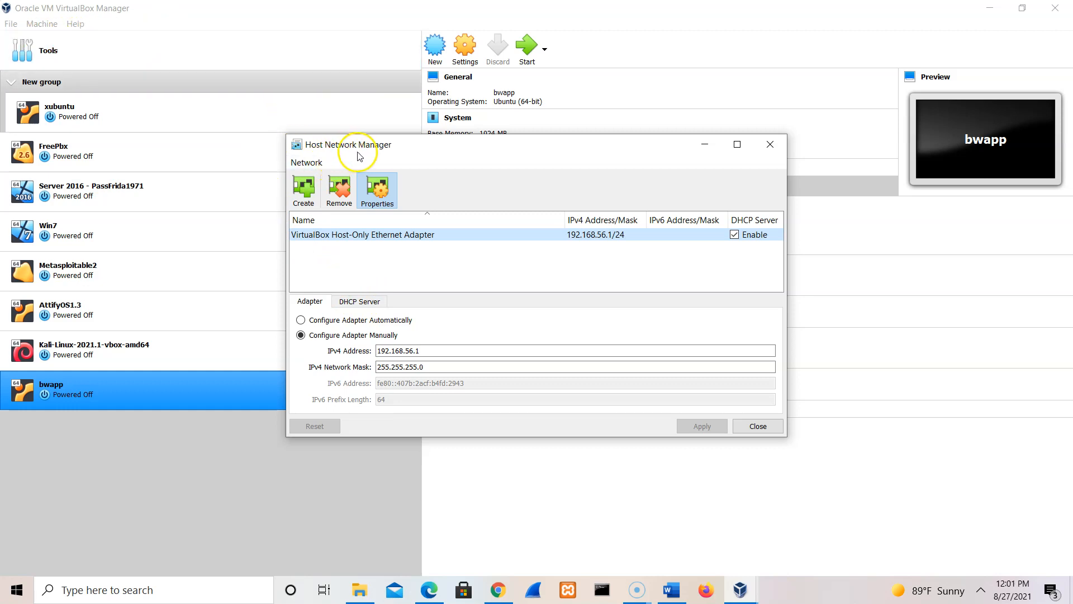
Compare the host-only adapter's DHCP server and IPv4 settings, and close the Host Network Manager without changes
click(371, 302)
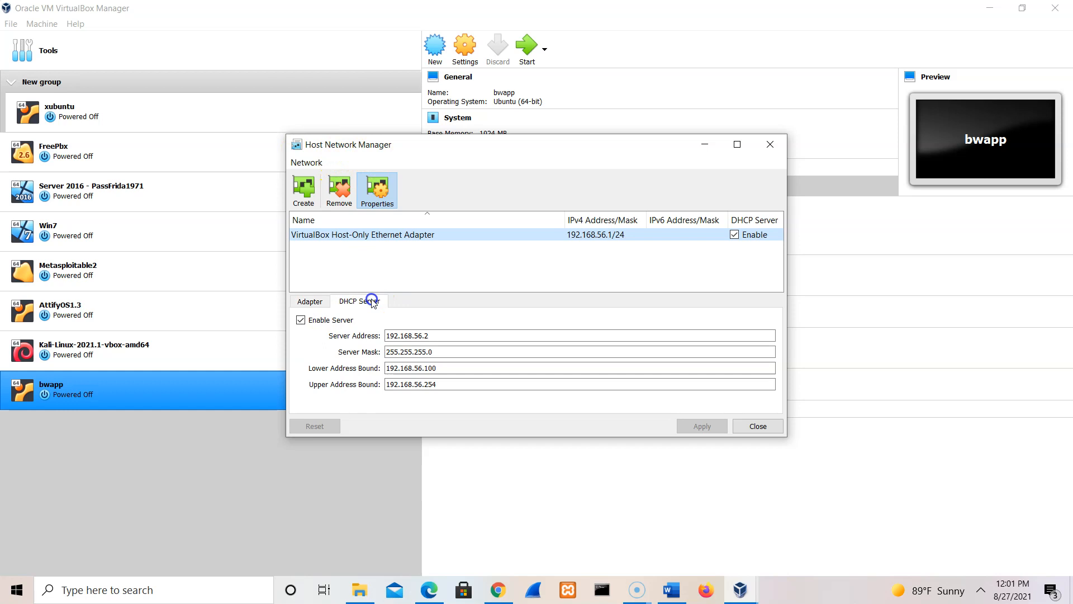
click(310, 302)
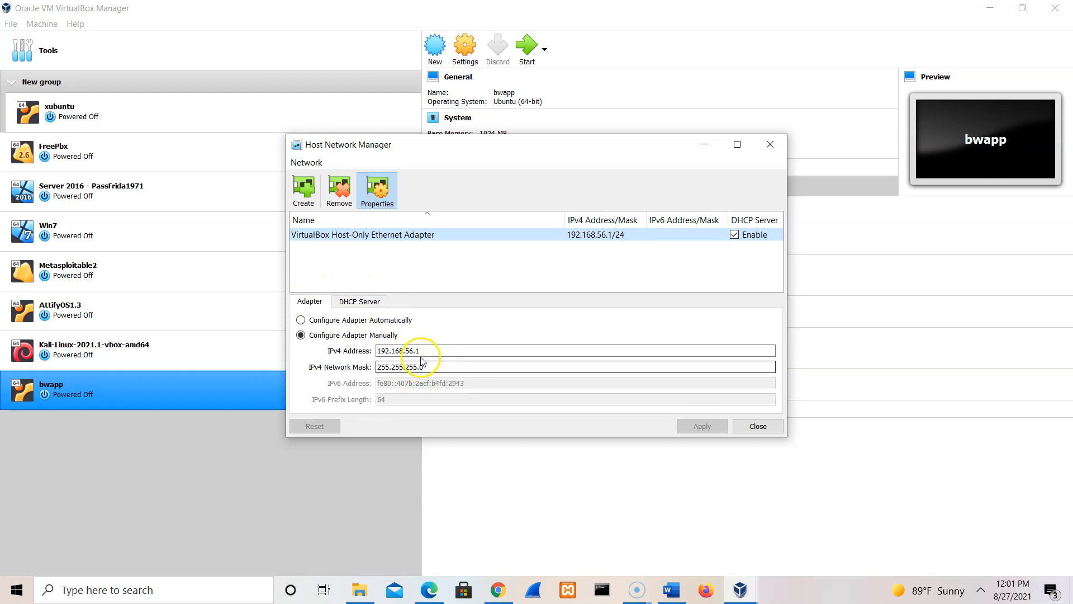
click(371, 302)
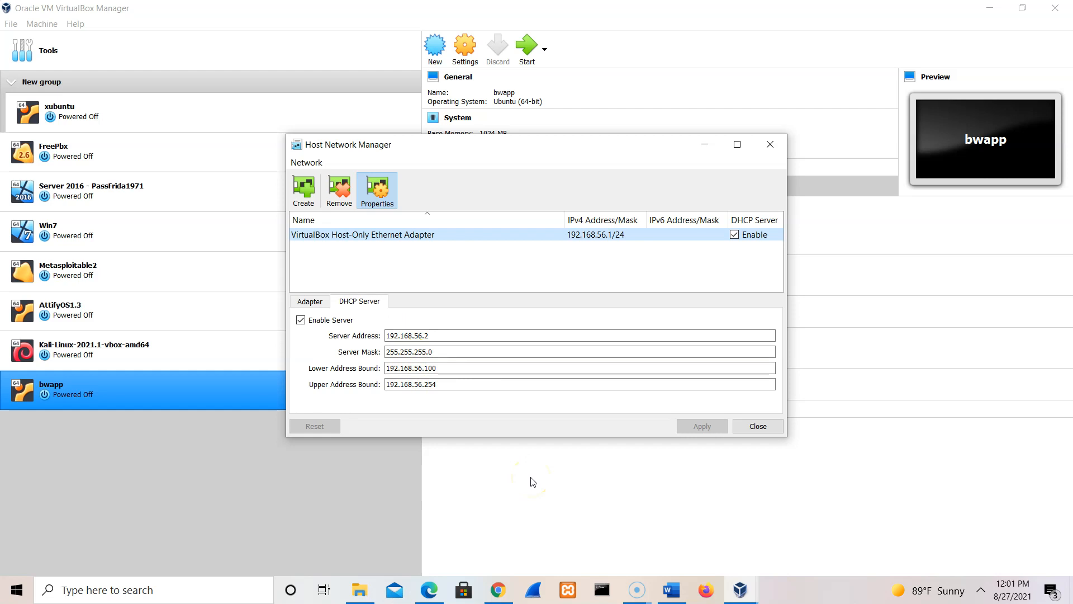
click(769, 427)
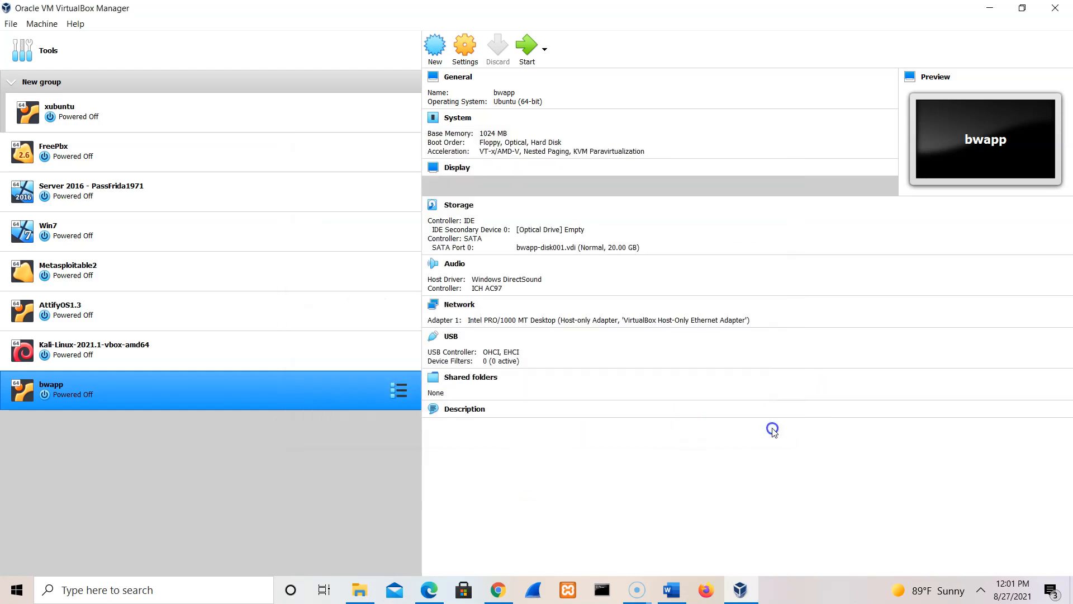
Start the bwapp virtual machine, dismiss the keyboard capture notice and bring its window to the front
click(529, 60)
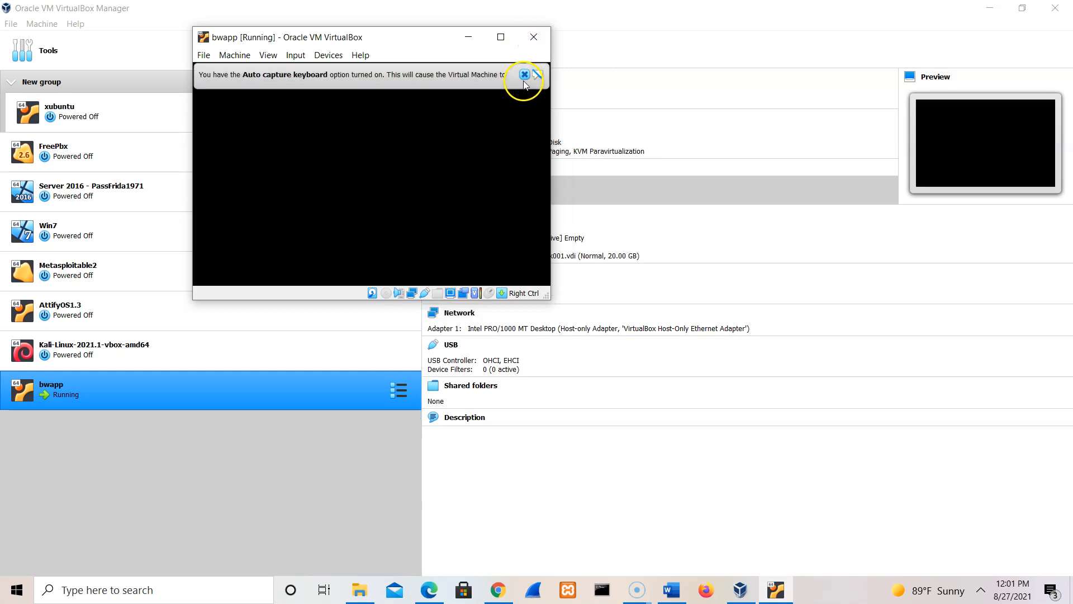
click(524, 75)
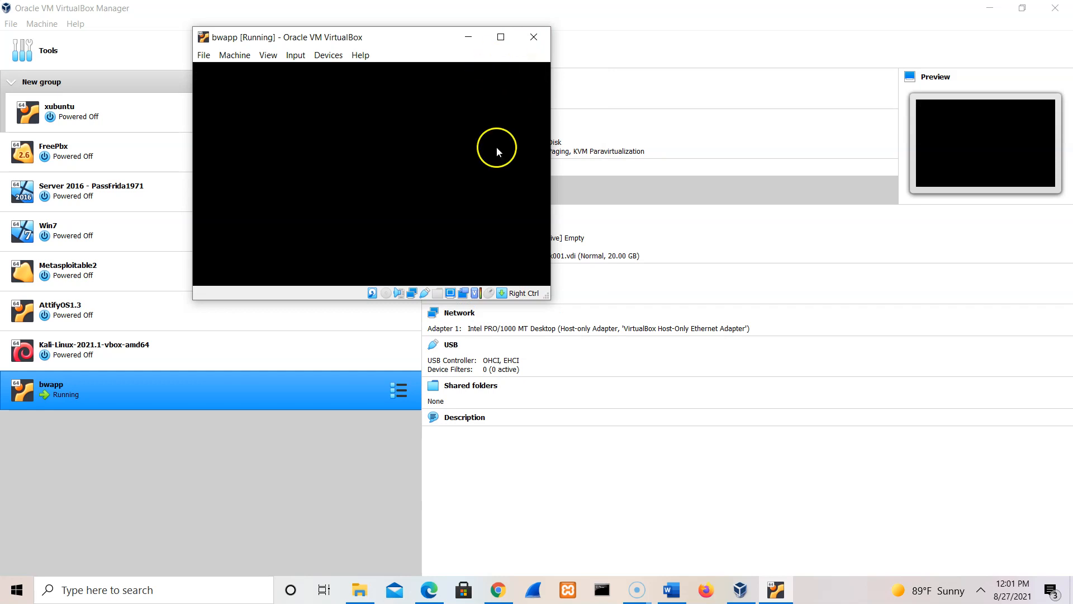
click(533, 309)
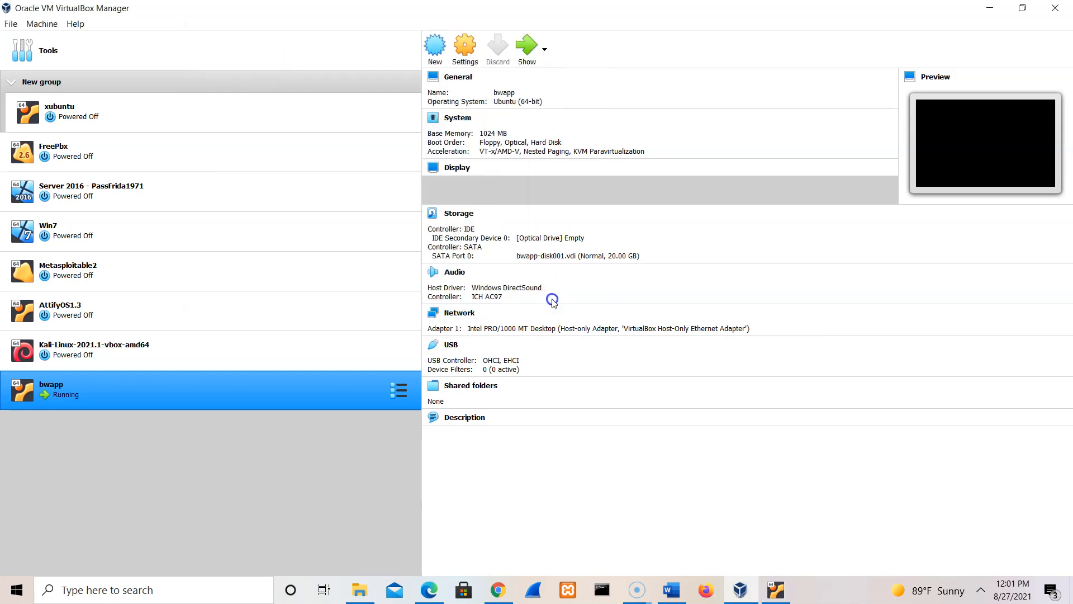
click(782, 593)
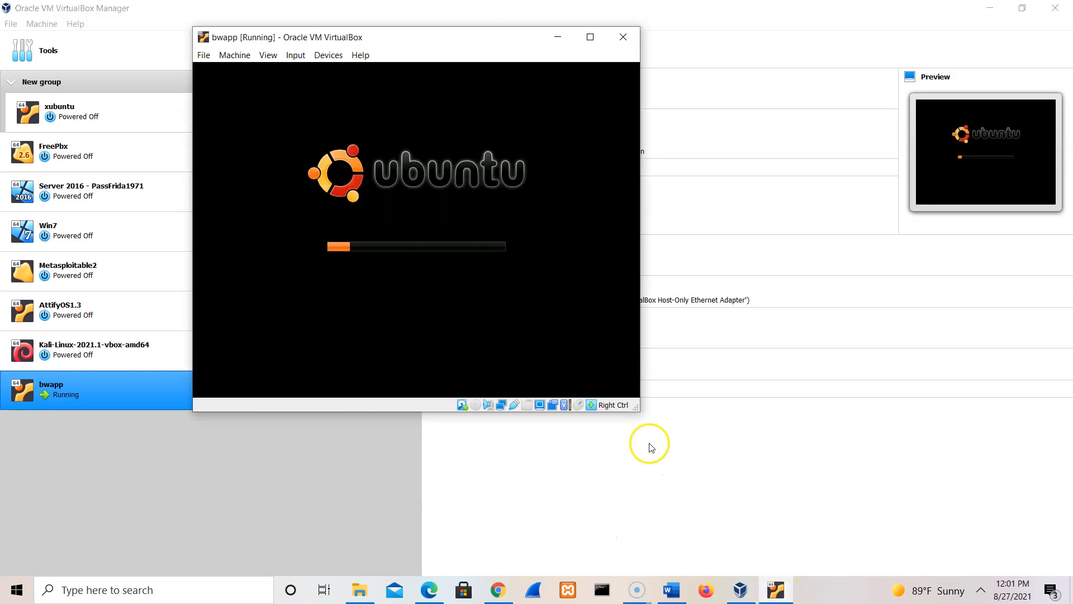
click(642, 591)
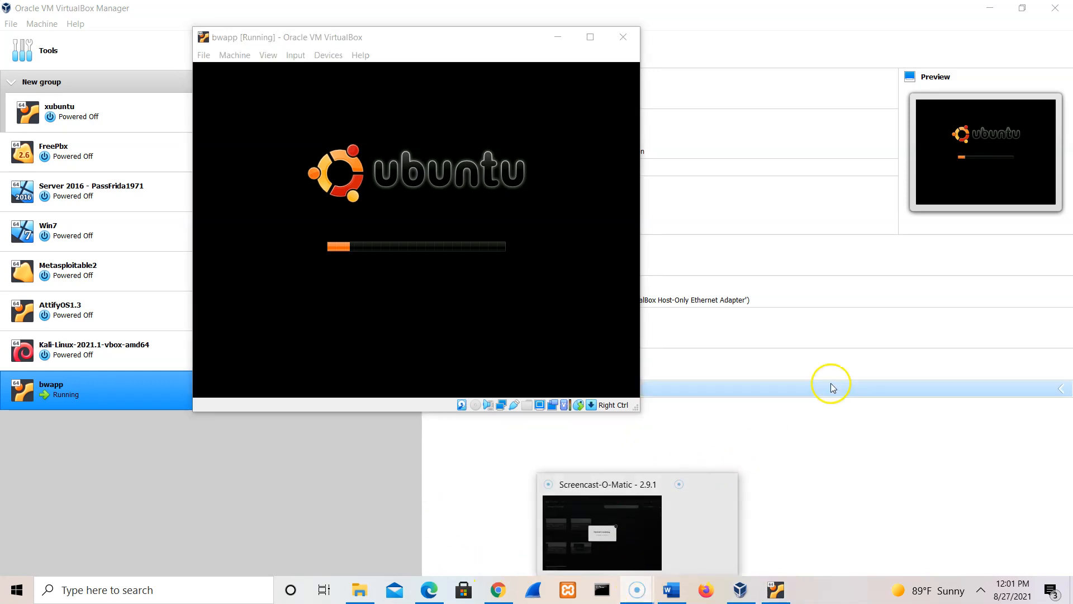
click(833, 463)
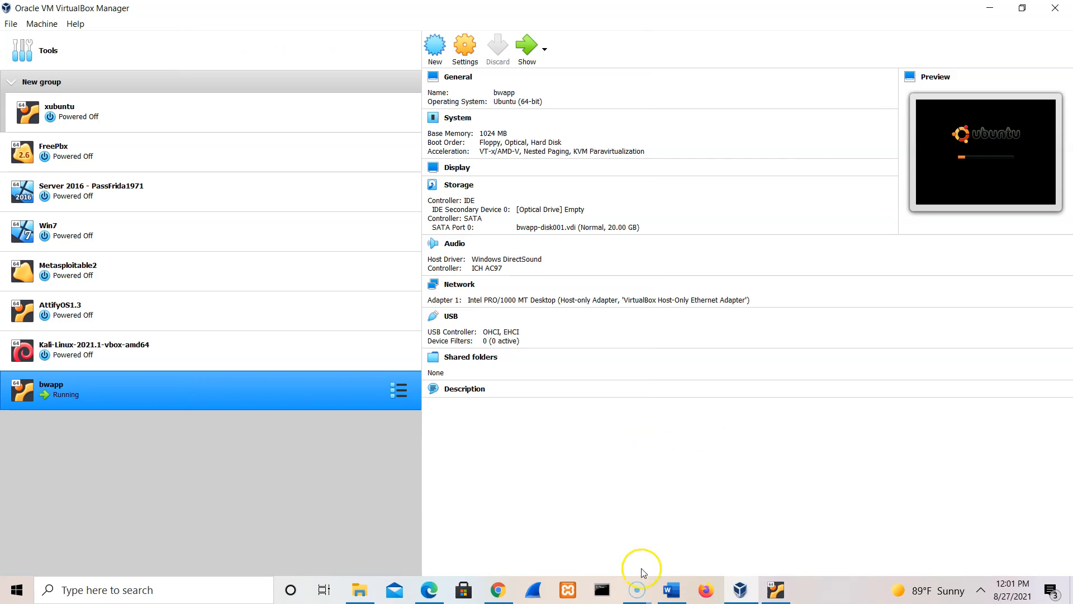
click(777, 593)
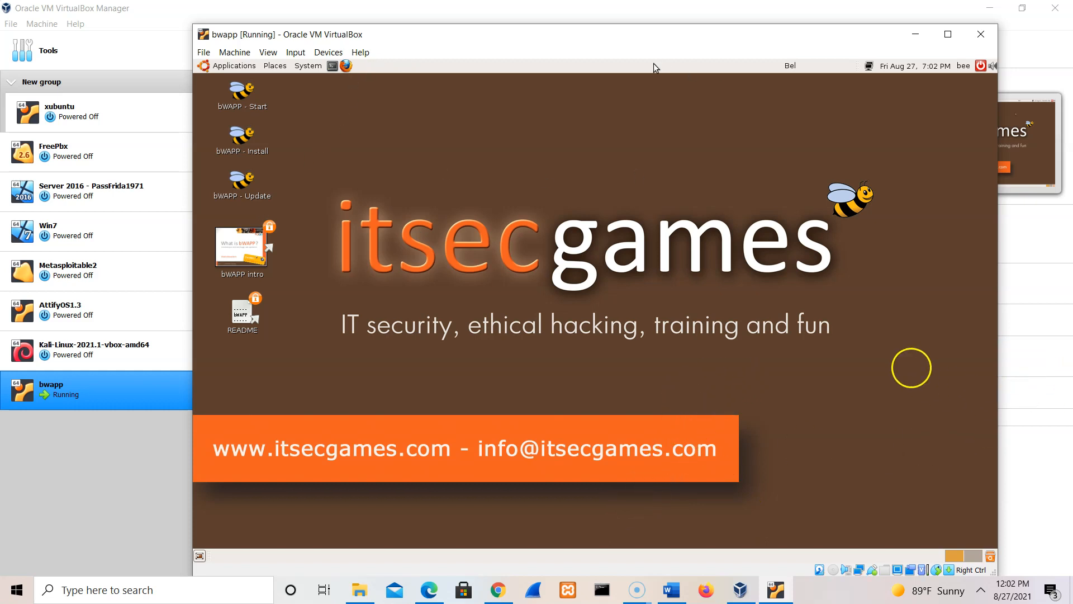
click(256, 65)
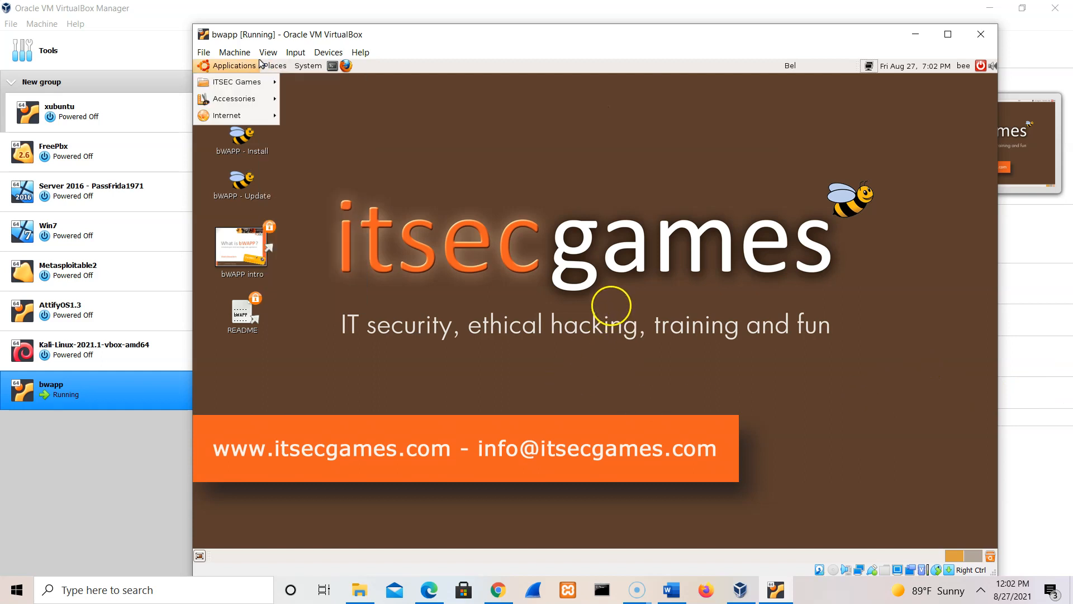
mouse_move(272, 63)
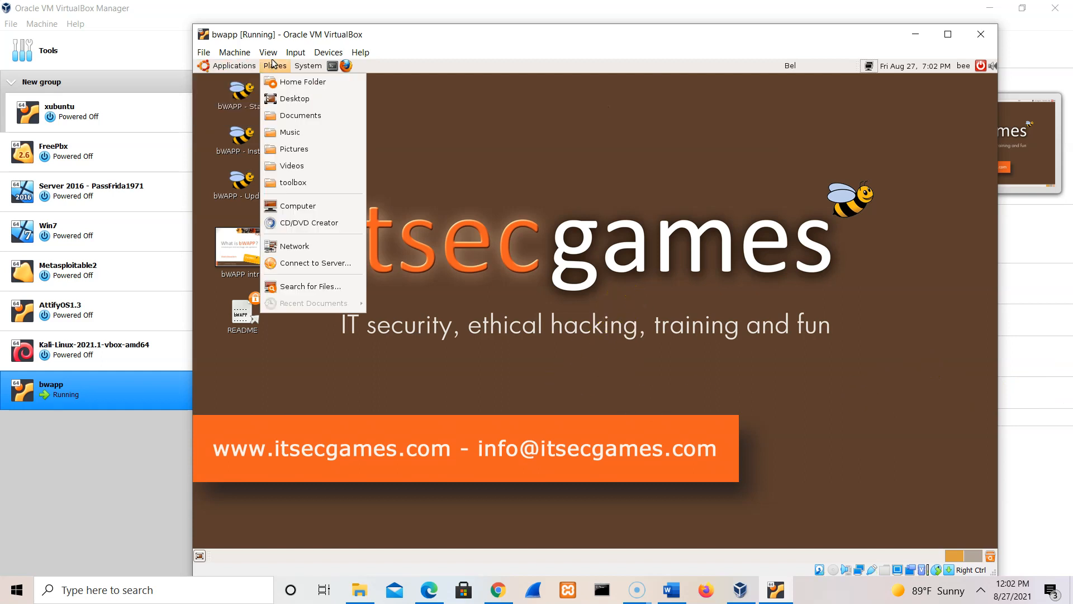
mouse_move(308, 66)
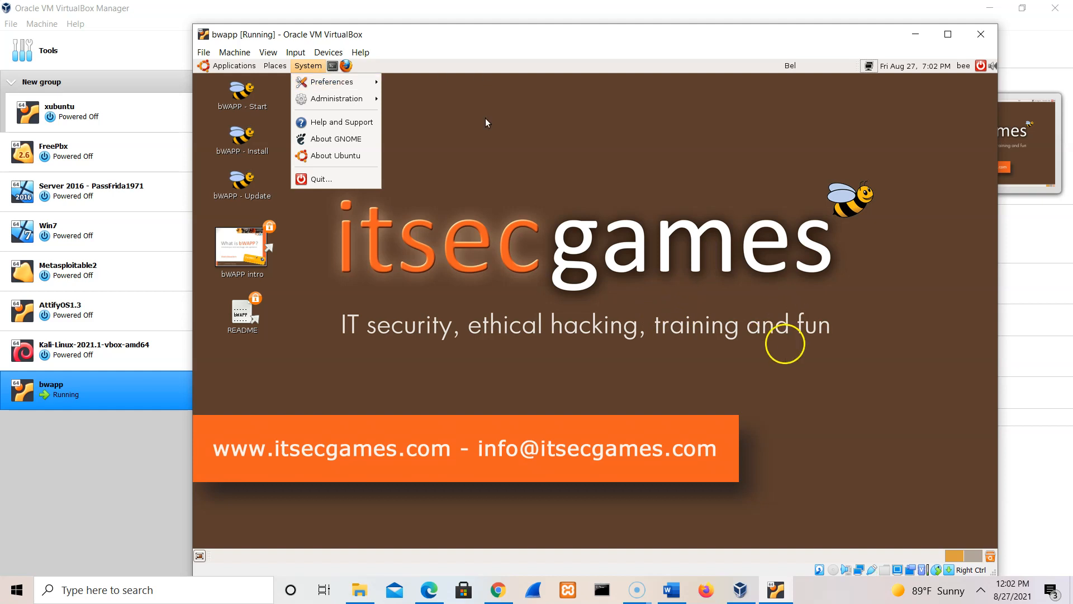
click(479, 142)
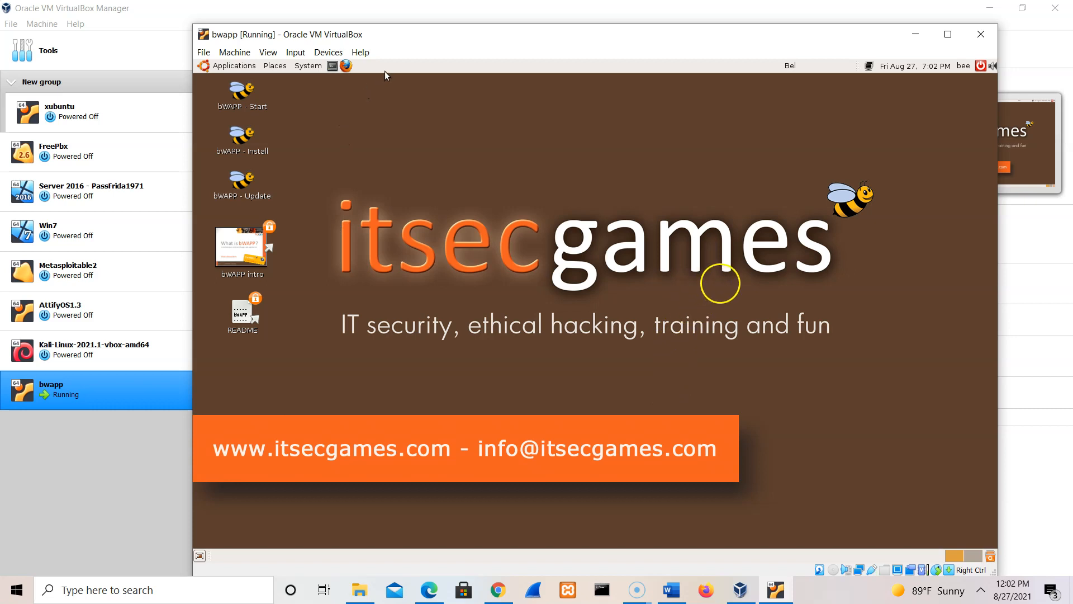
Check the bwapp machine's network configuration by running ifconfig in a terminal, and minimize the terminal
click(332, 69)
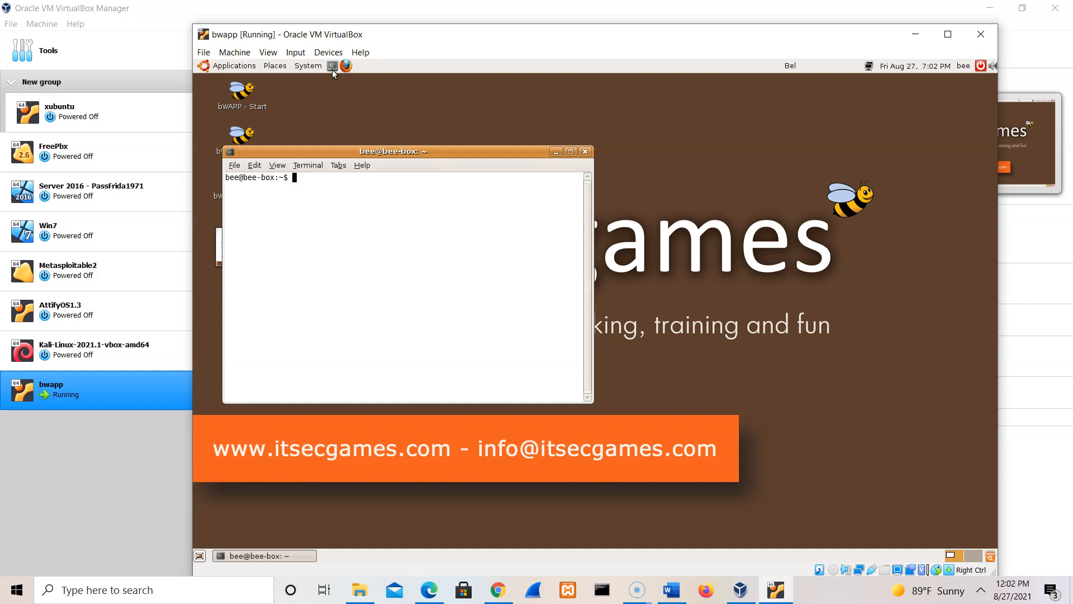
text(ifconfig)
key(Return)
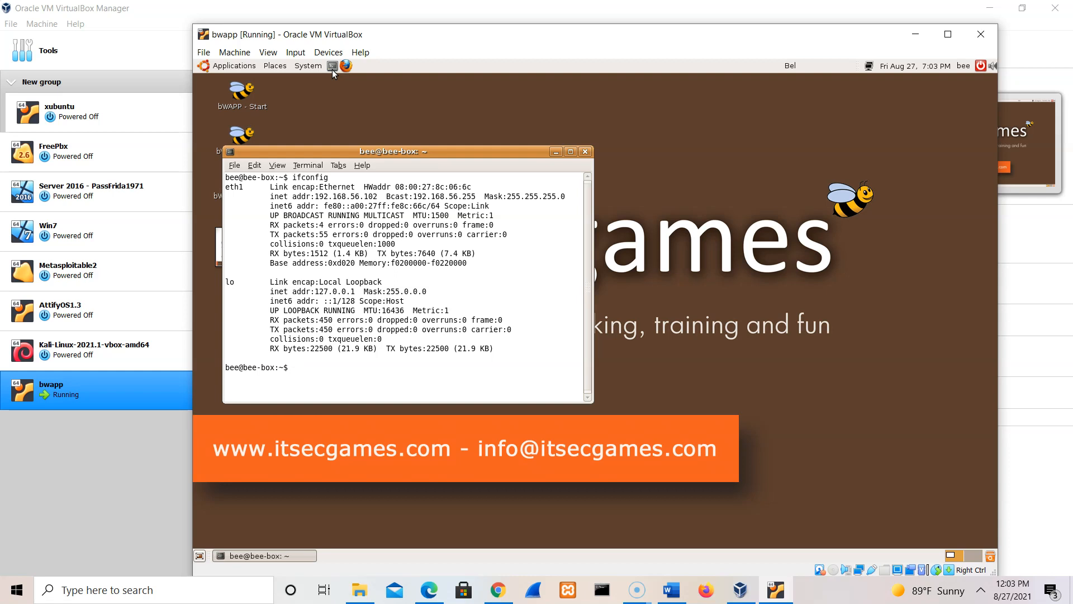
click(554, 151)
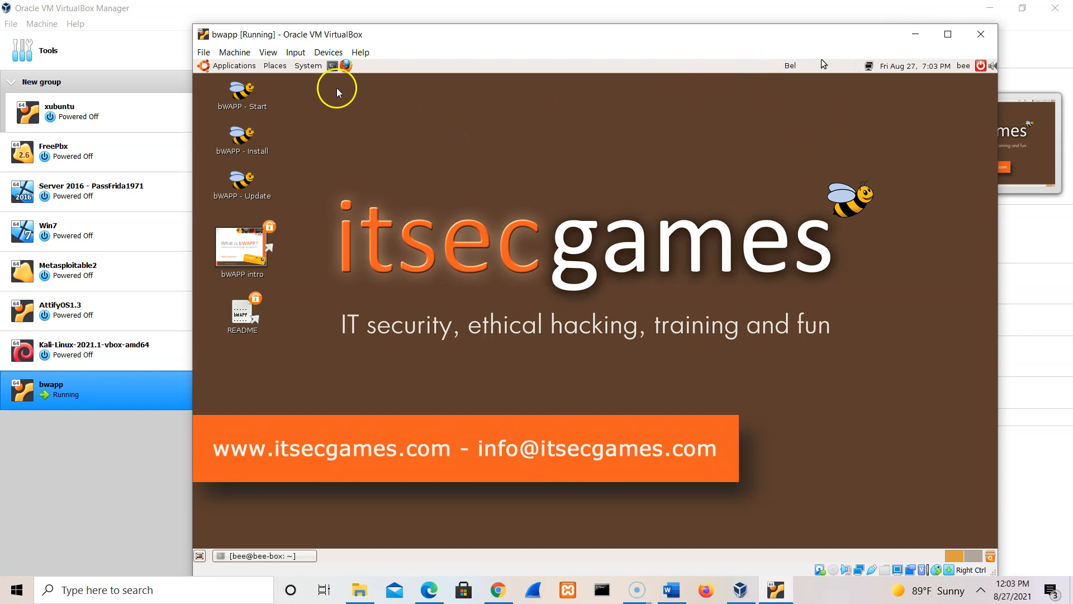
Check bwapp's Drag and Drop mode, minimize VirtualBox Manager and move the bWAPP intro icon beside the bee on the guest desktop
click(327, 53)
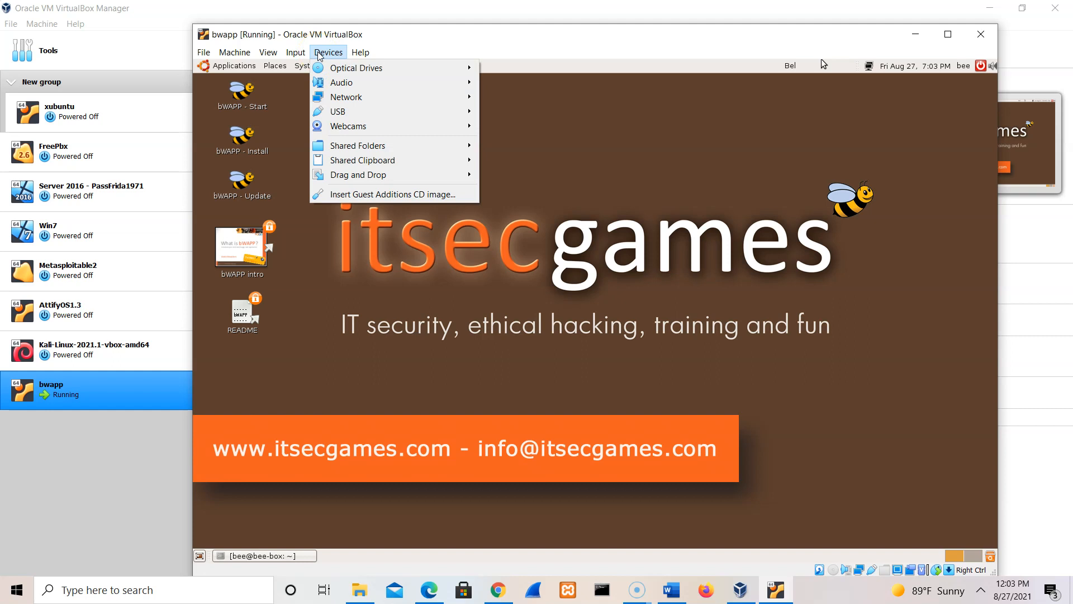
mouse_move(391, 179)
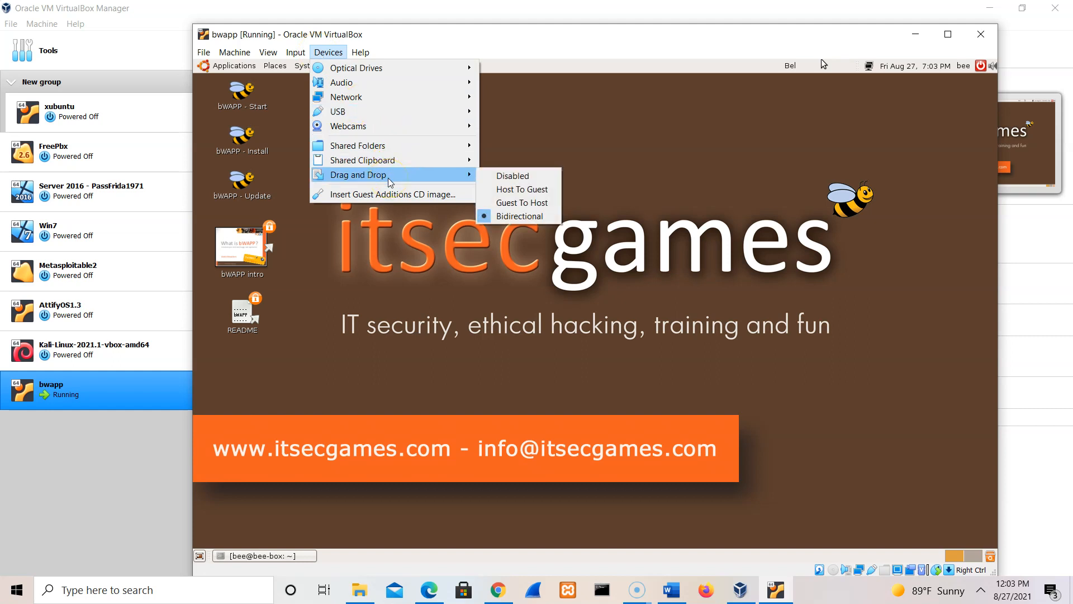
click(987, 12)
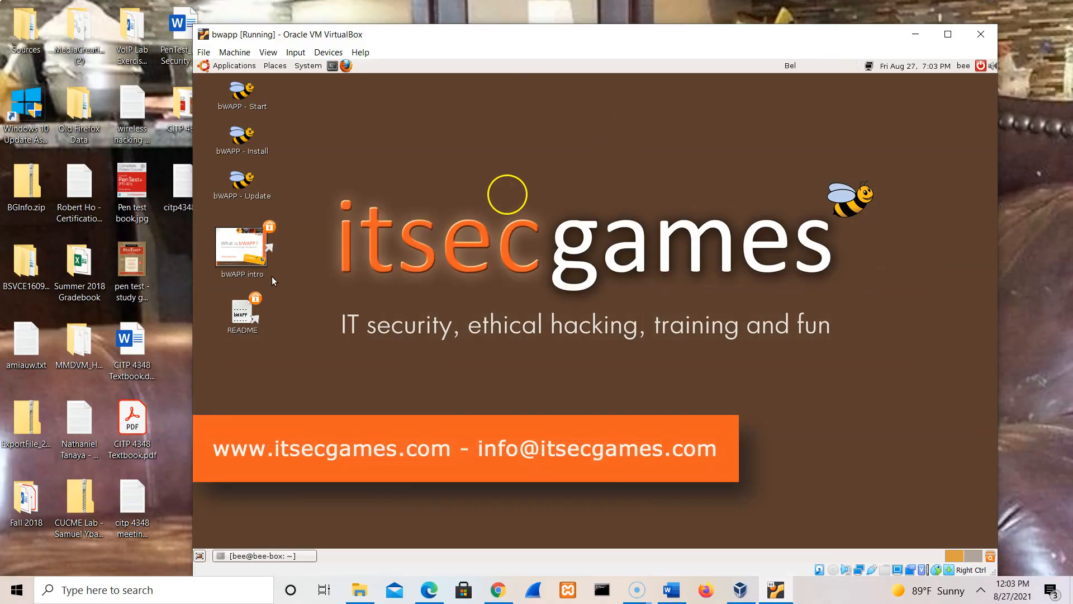
drag(244, 249, 707, 159)
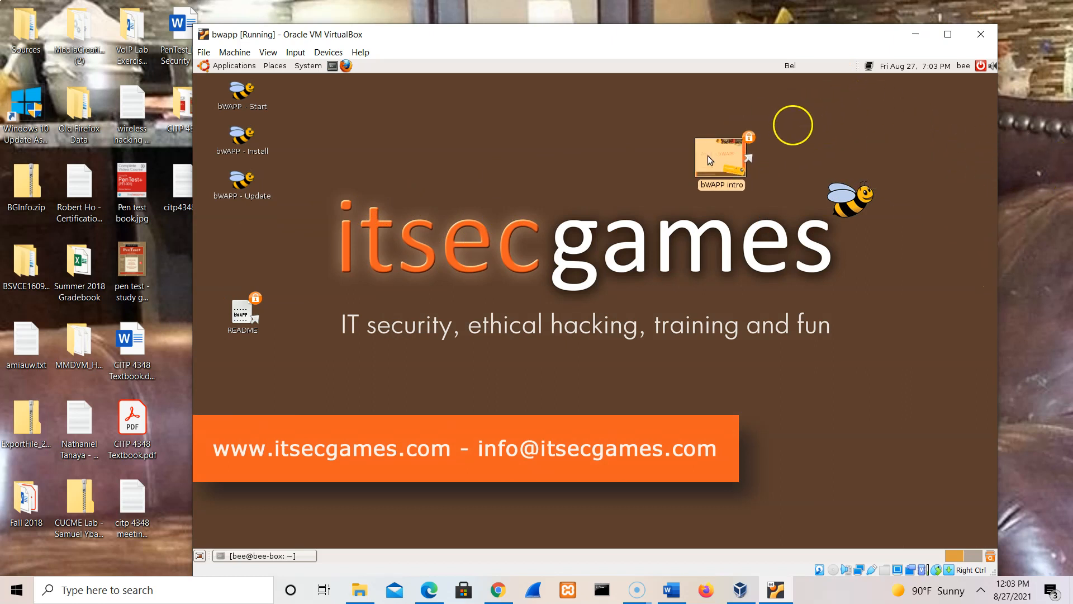
Minimize the bwapp machine's window and start the Kali-Linux-2021.1-vbox-amd64 virtual machine from VirtualBox Manager
click(917, 38)
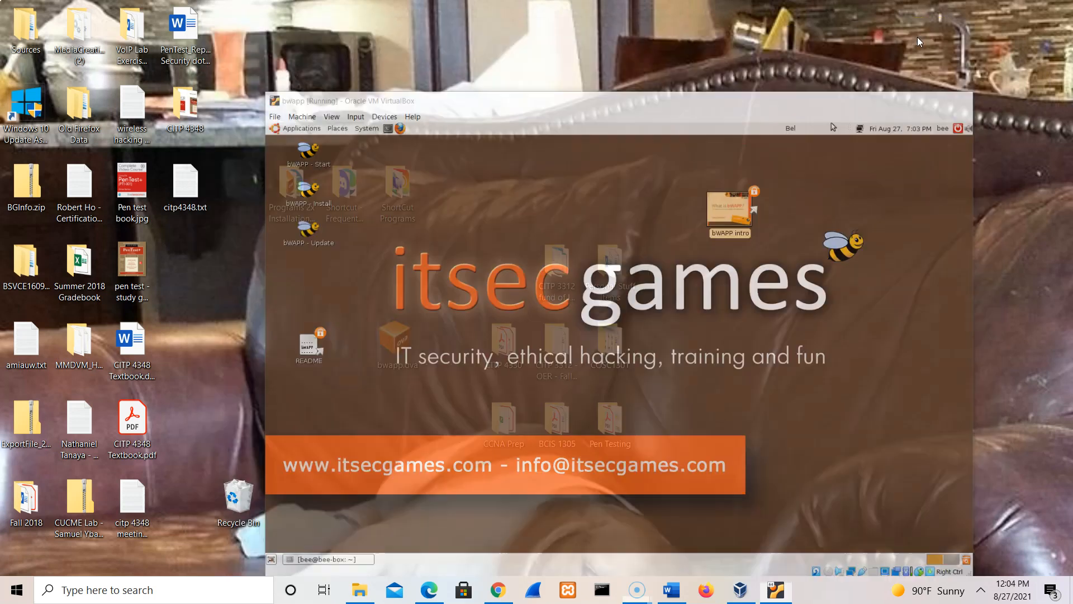
click(739, 588)
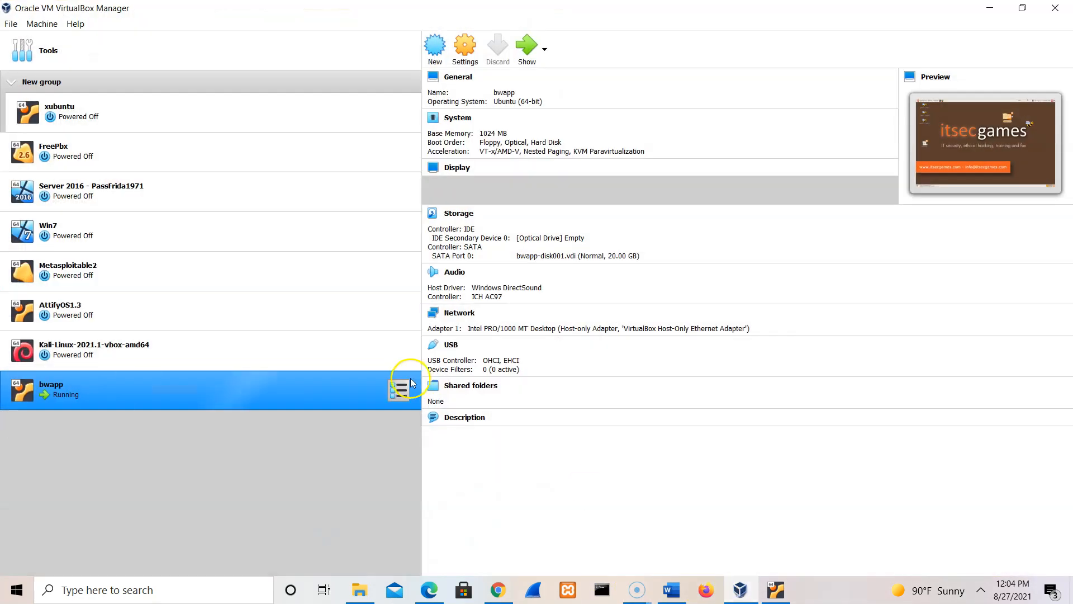
click(199, 341)
click(526, 47)
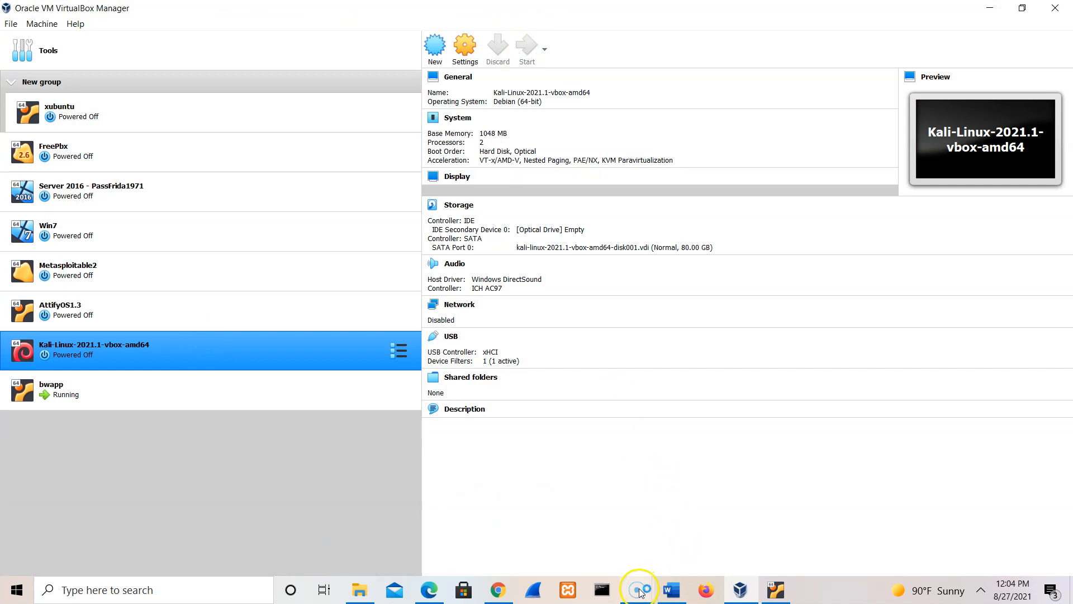
mouse_move(649, 587)
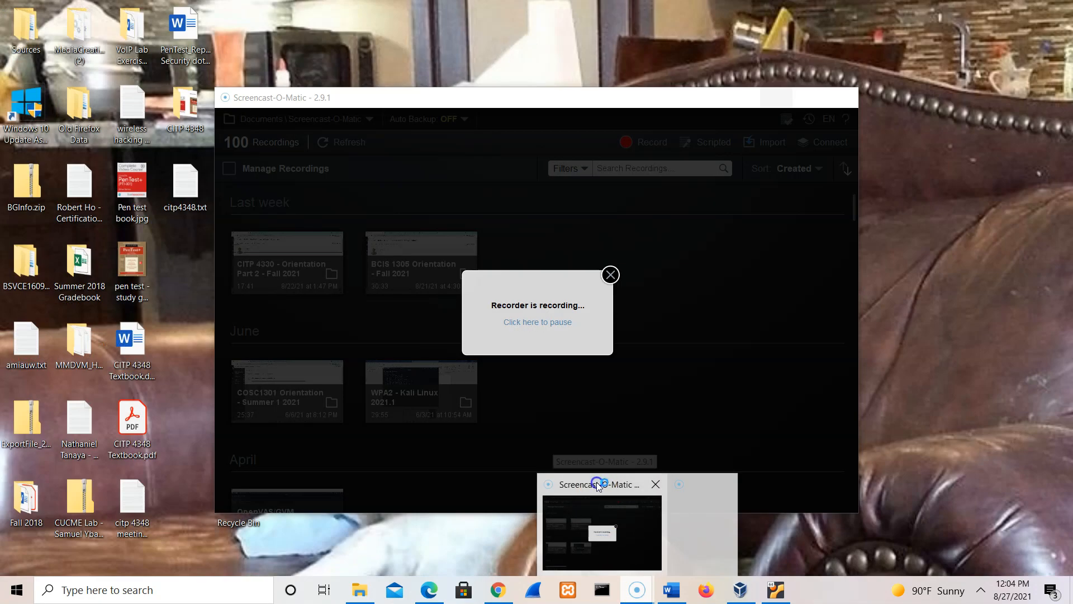
click(596, 483)
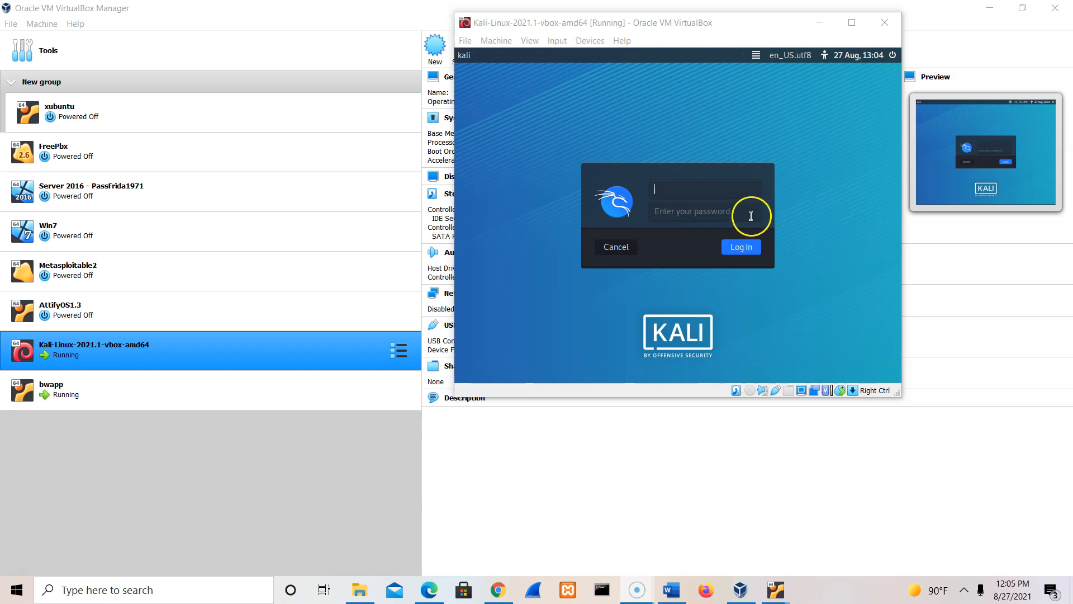
Log in to the Kali machine with the username kali and the account password, and minimize VirtualBox Manager behind it
click(725, 191)
text(kali)
key(Tab)
click(738, 206)
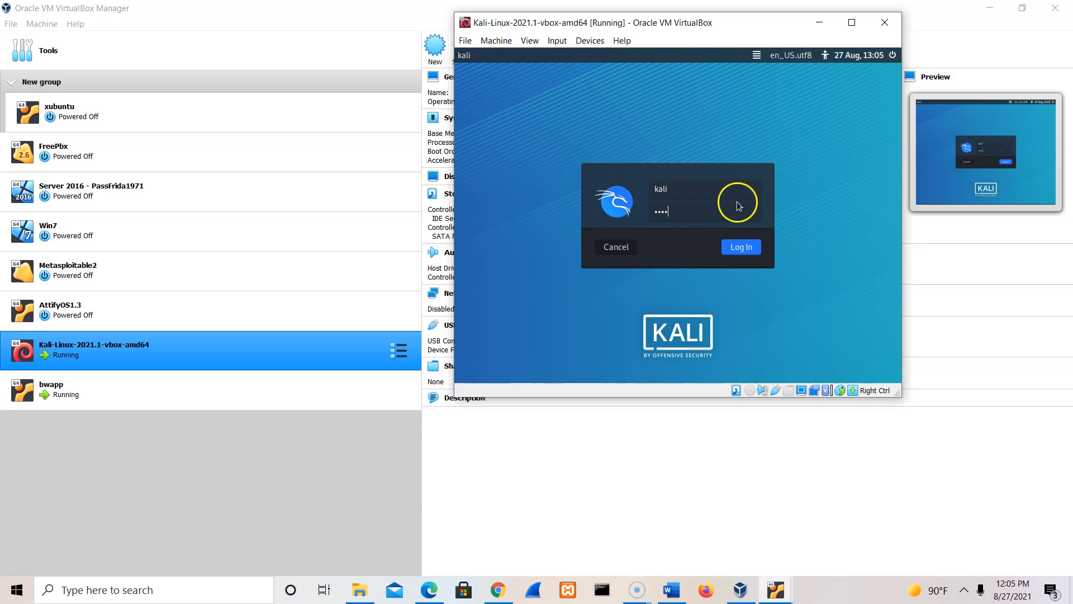
click(737, 248)
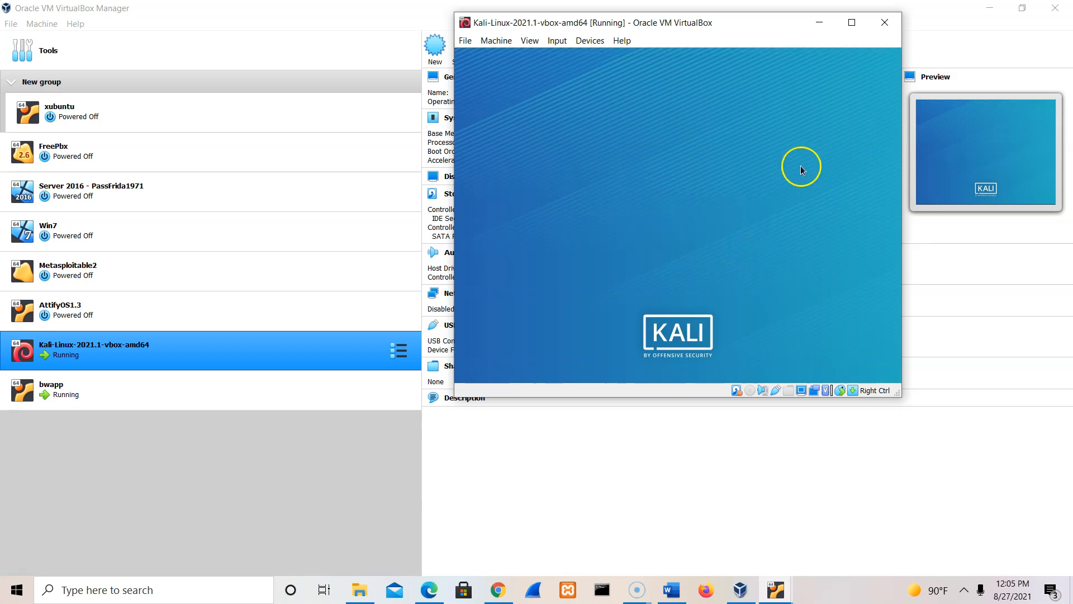
click(991, 10)
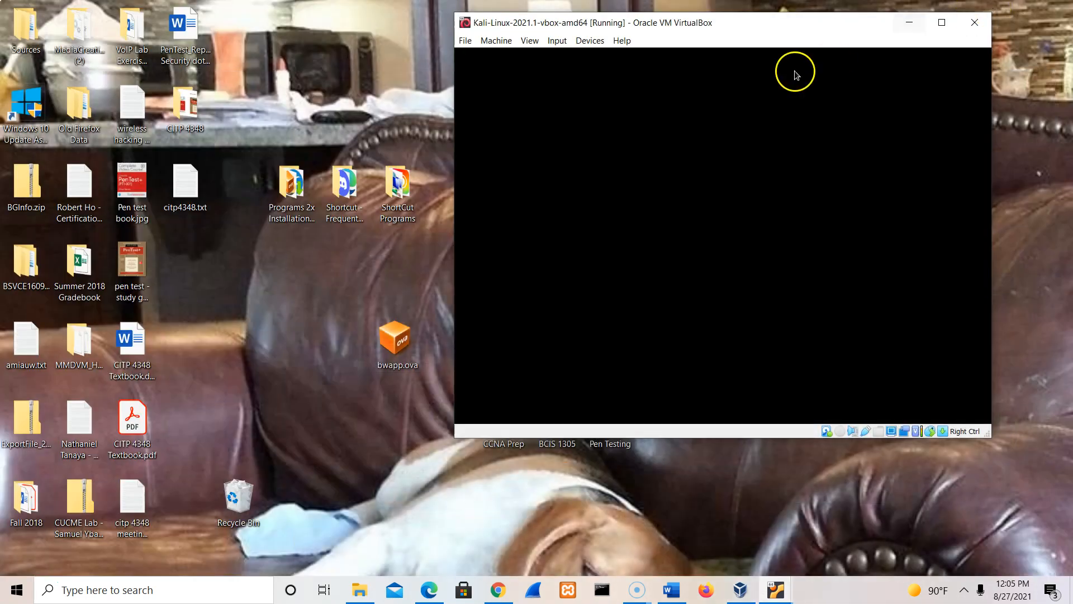
drag(837, 31, 718, 51)
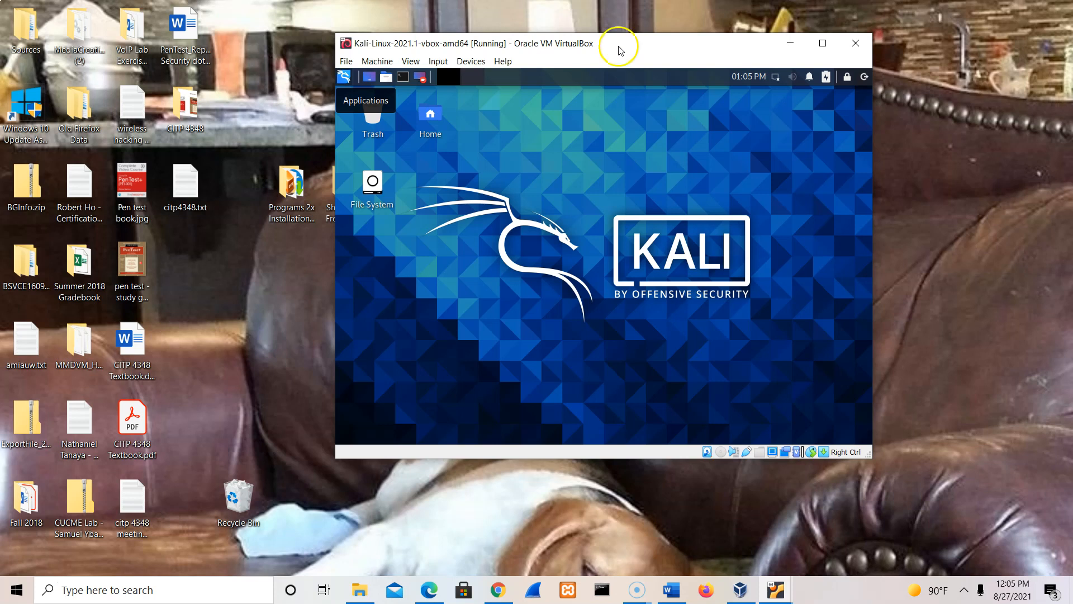
Try to open 192.168.56.102 in the Kali machine's web browser and maximize the machine's window
click(344, 77)
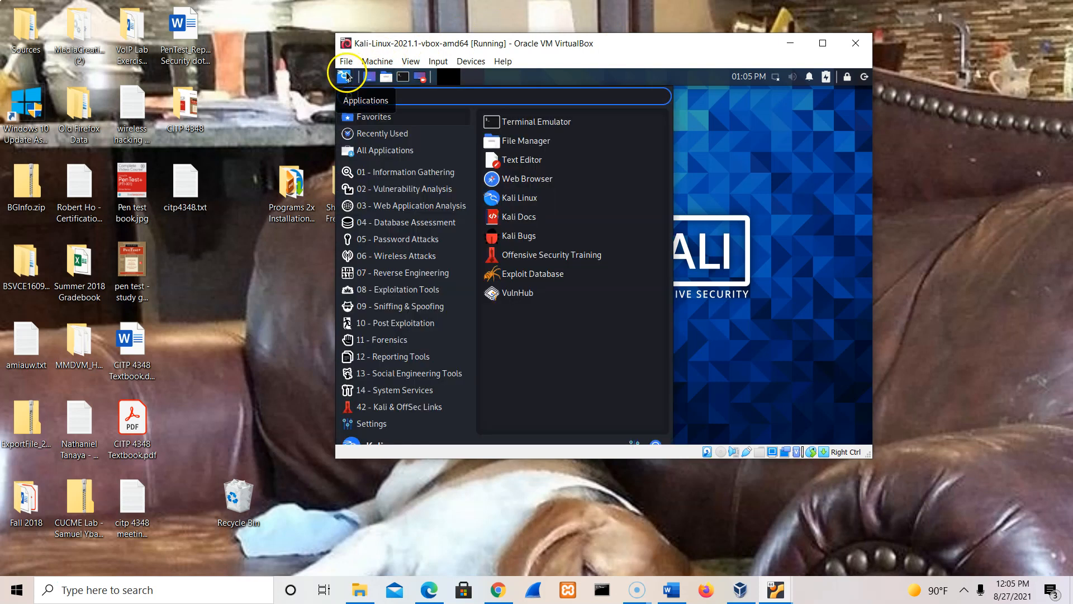
click(503, 179)
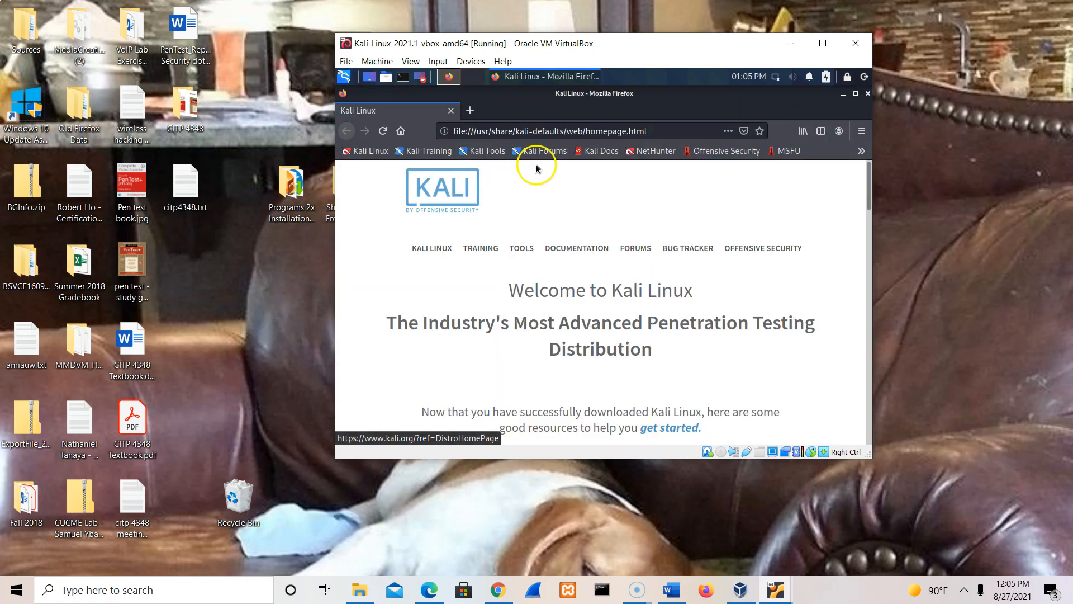
click(599, 131)
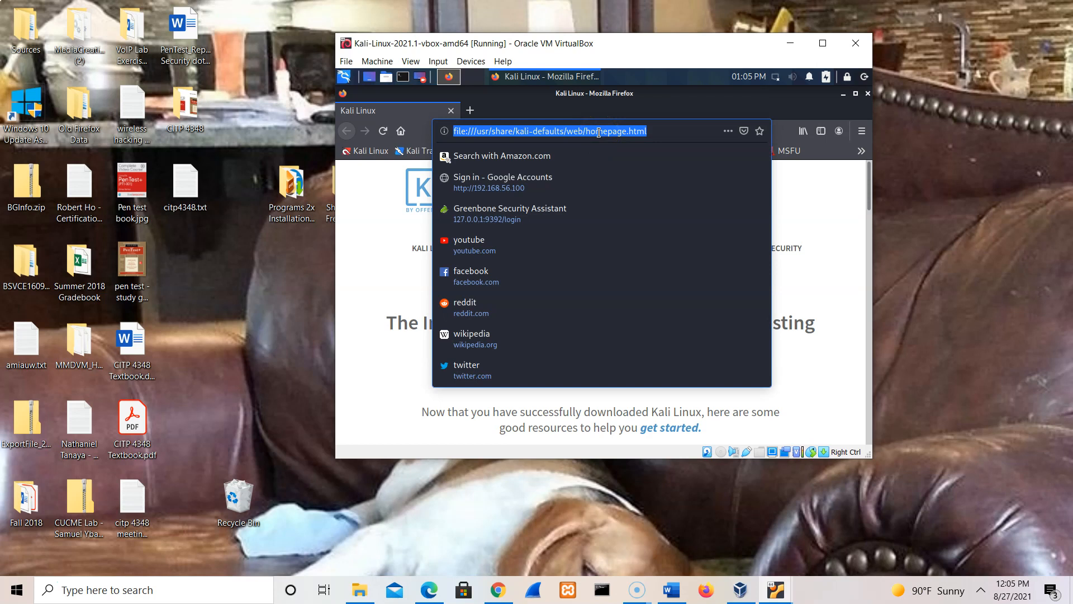
text(192.168.56.1)
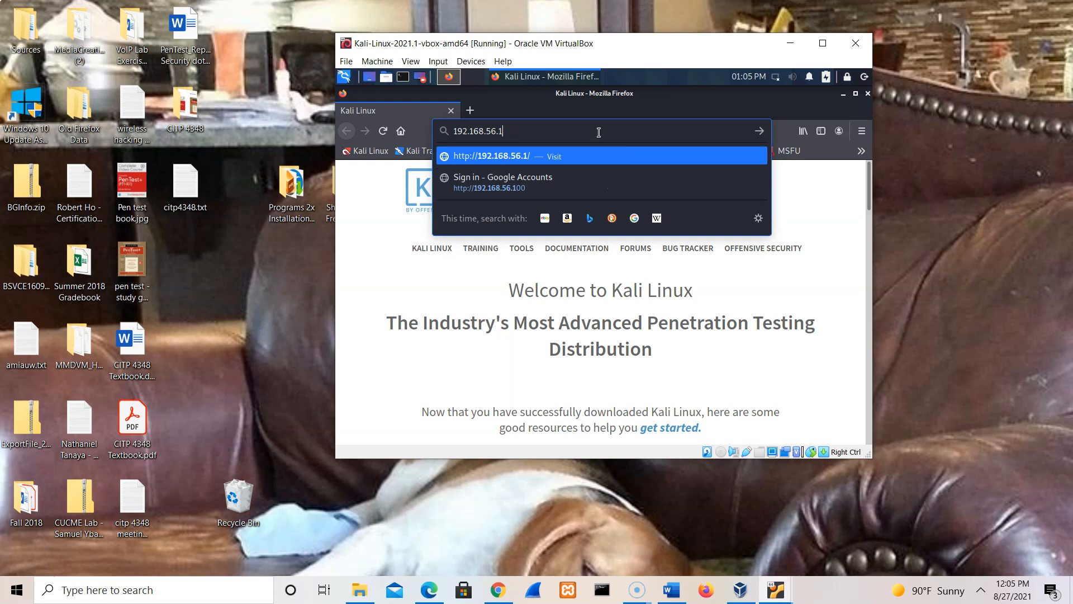
text(02)
key(Return)
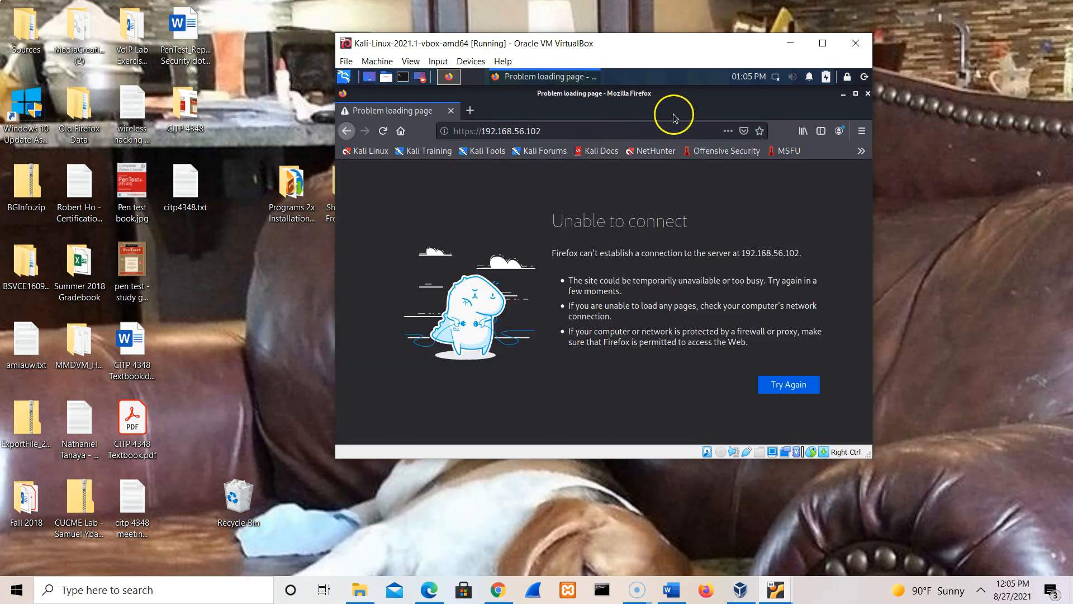
click(824, 43)
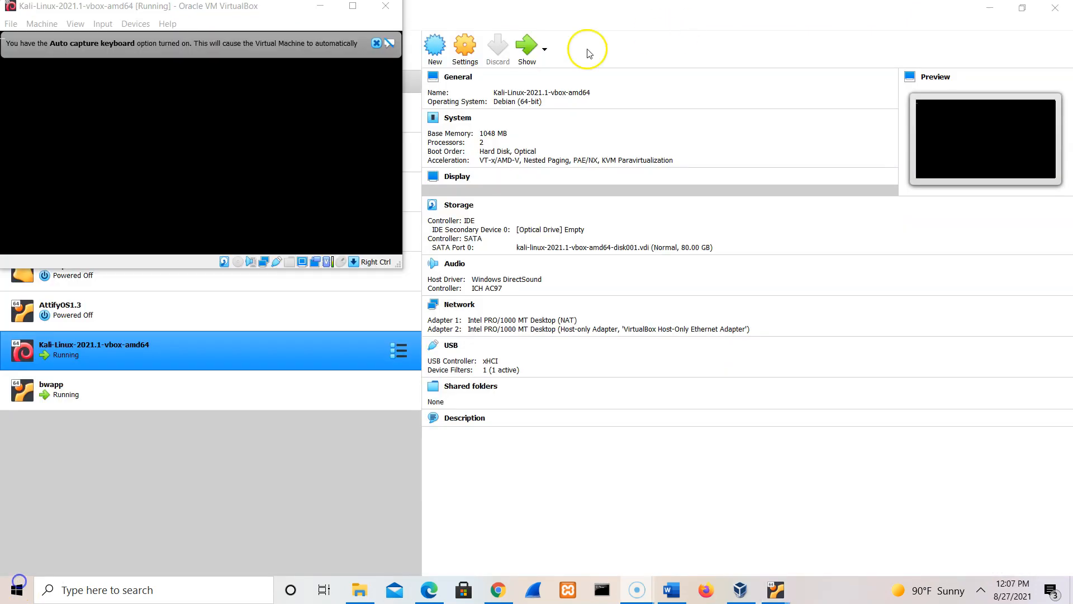
Check the Adapter 1 and Adapter 2 network settings of Kali-Linux-2021.1-vbox-amd64, cancel the settings and minimize VirtualBox Manager
click(467, 46)
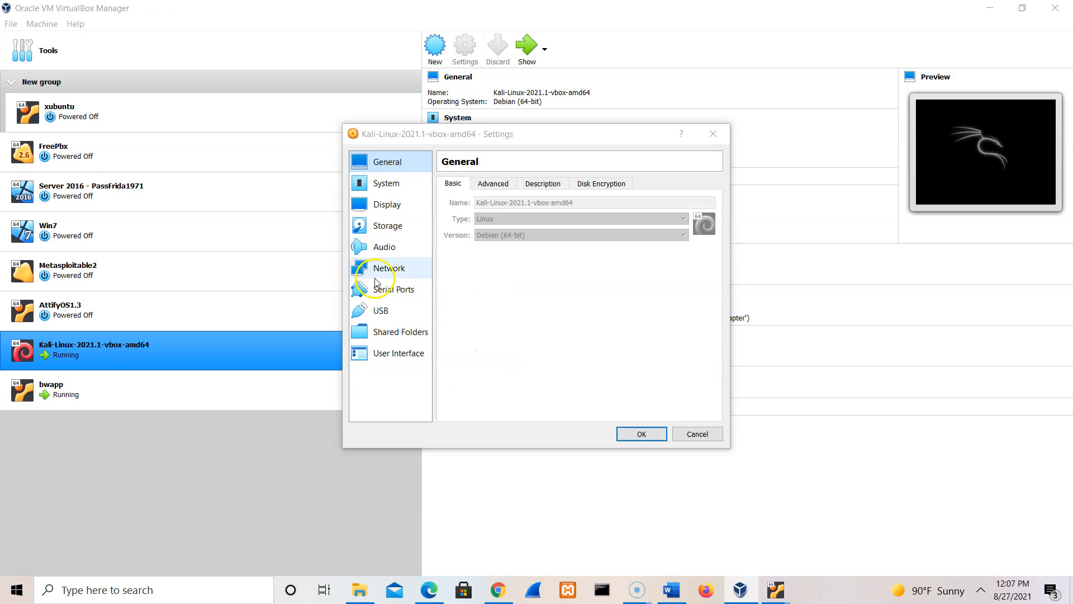
click(380, 277)
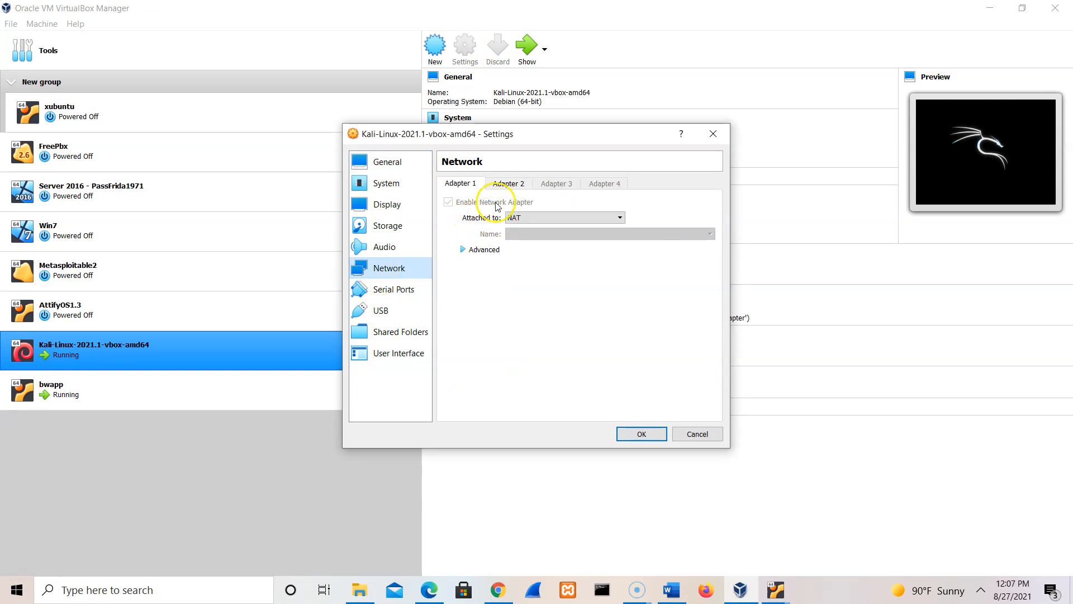
click(508, 186)
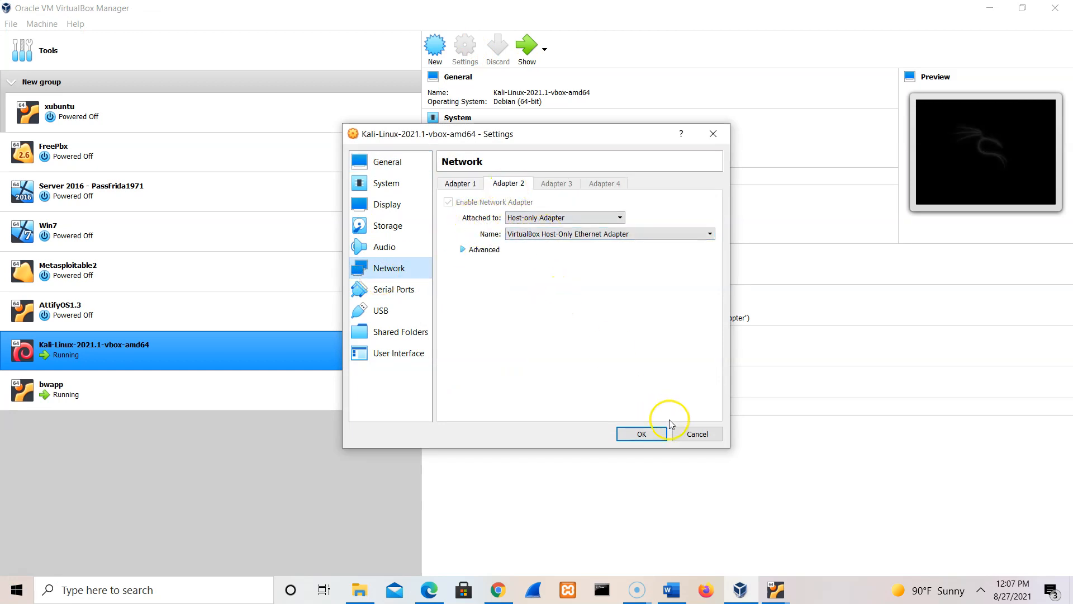
click(693, 434)
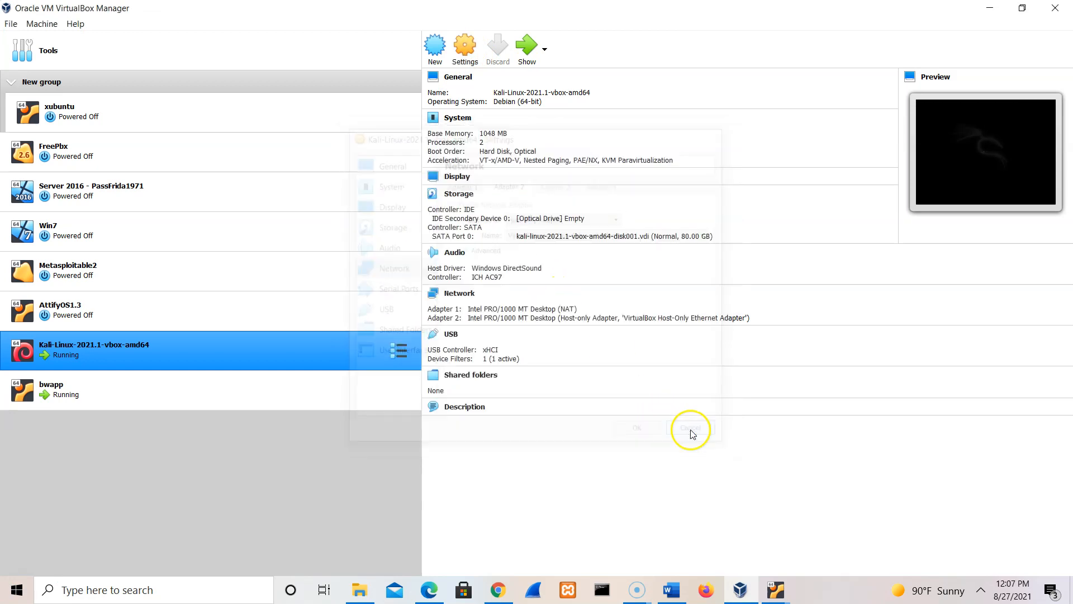
click(992, 10)
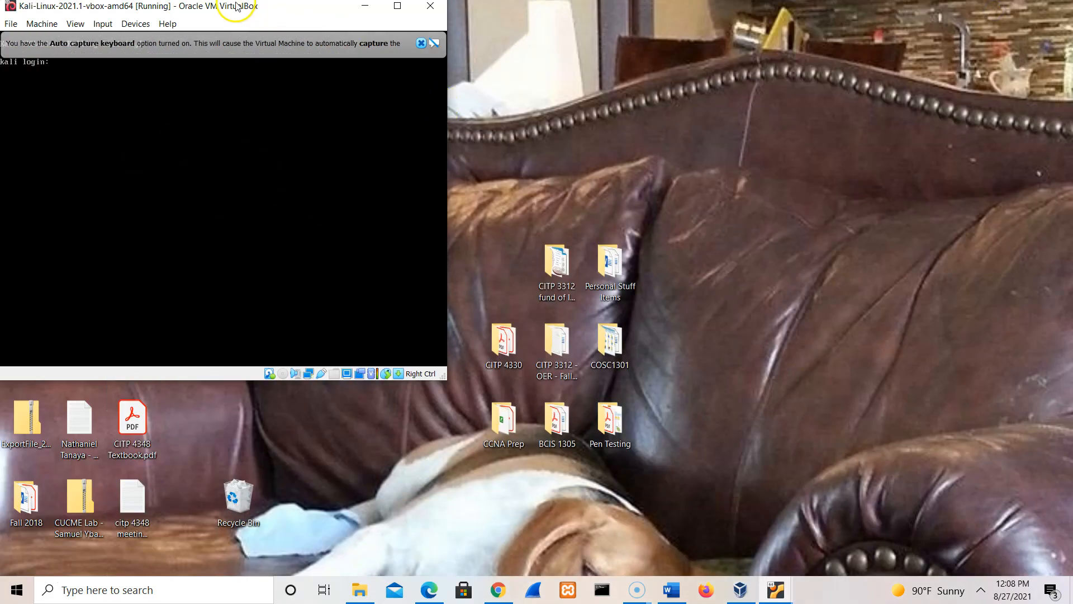
Reposition the Kali window, dismiss its keyboard capture notice and log in with the username kali and the account password
drag(240, 7, 674, 64)
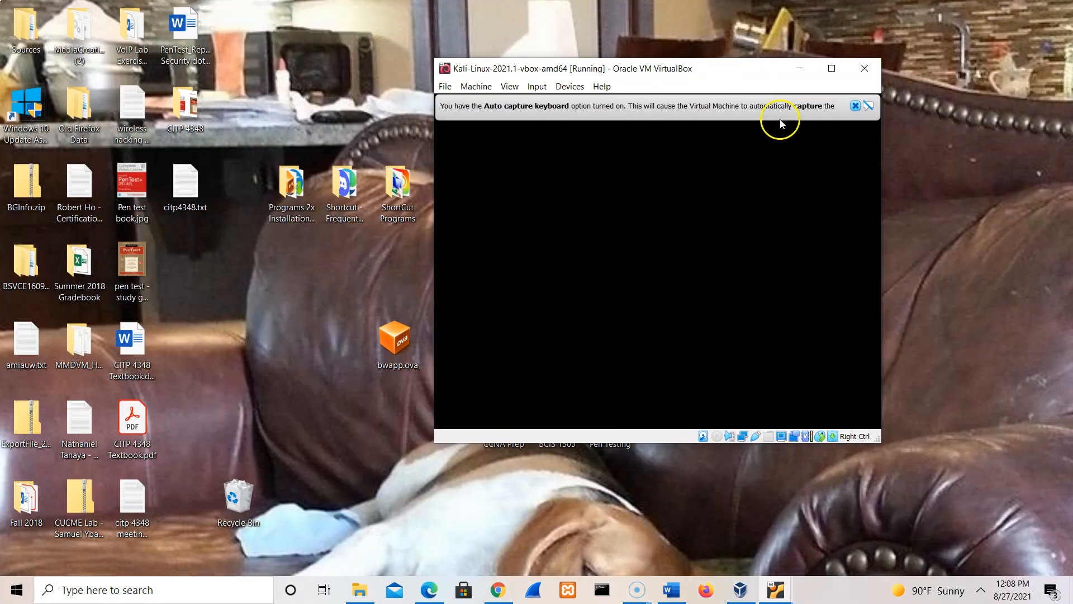
click(856, 106)
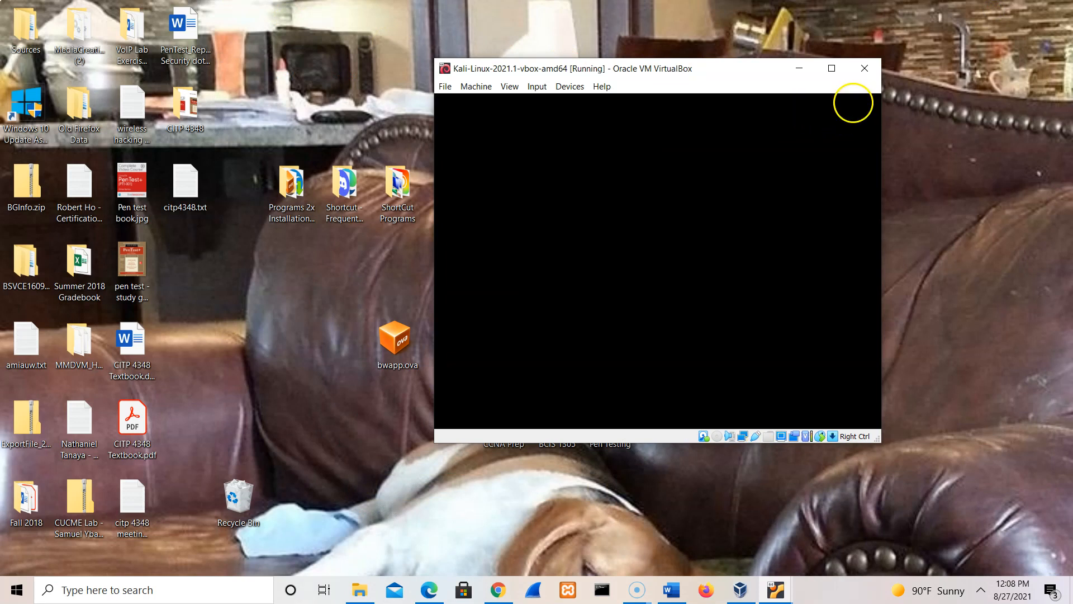
drag(677, 76, 518, 53)
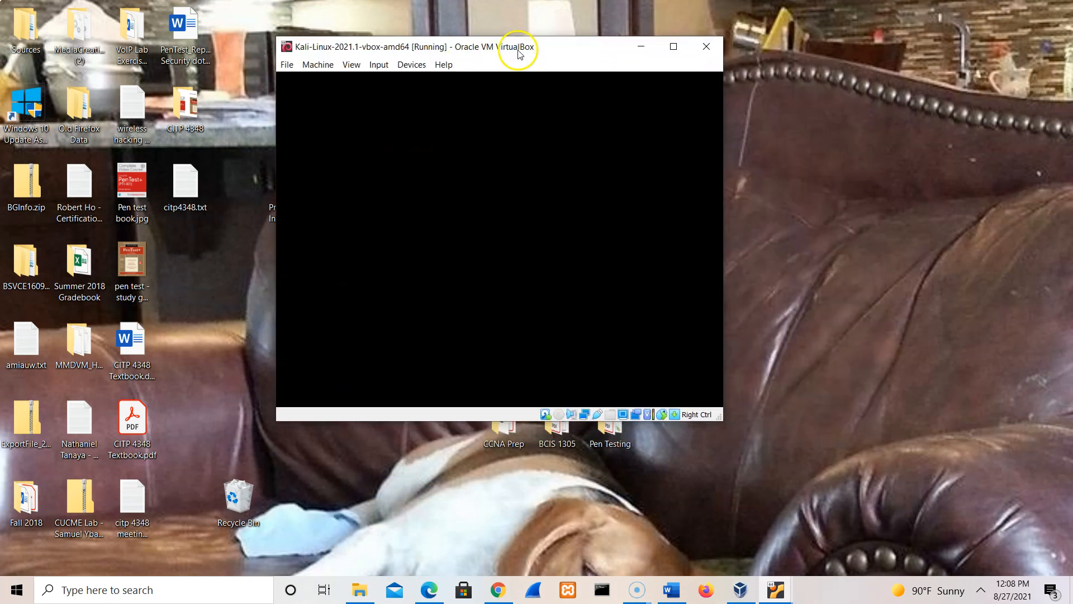
click(595, 334)
text(kali)
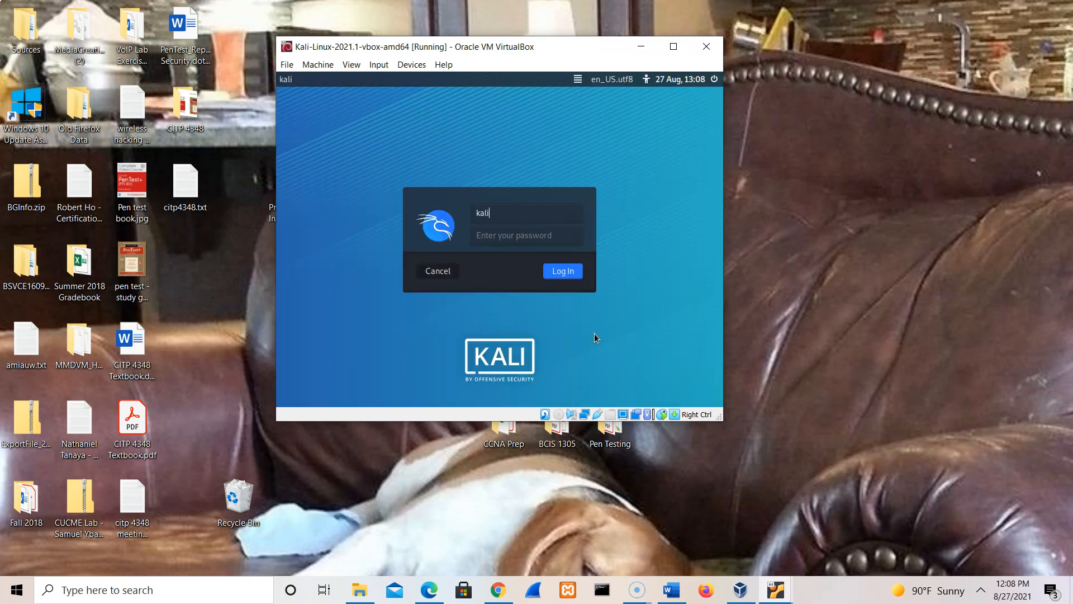
key(Tab)
text(kali)
key(Return)
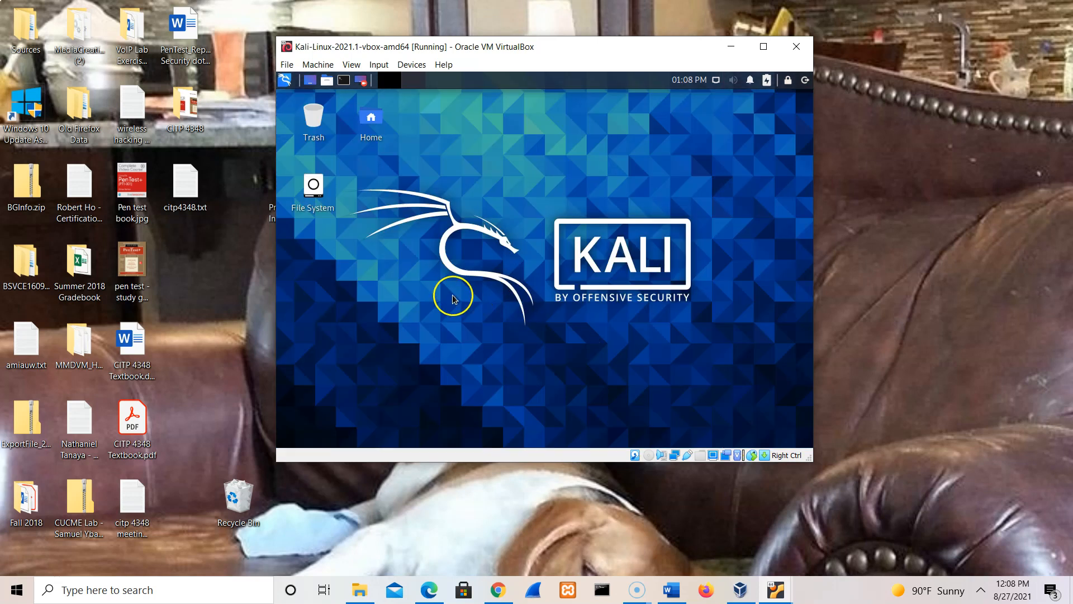
Open the web browser in the Kali machine and browse to 192.168.56.102
click(285, 80)
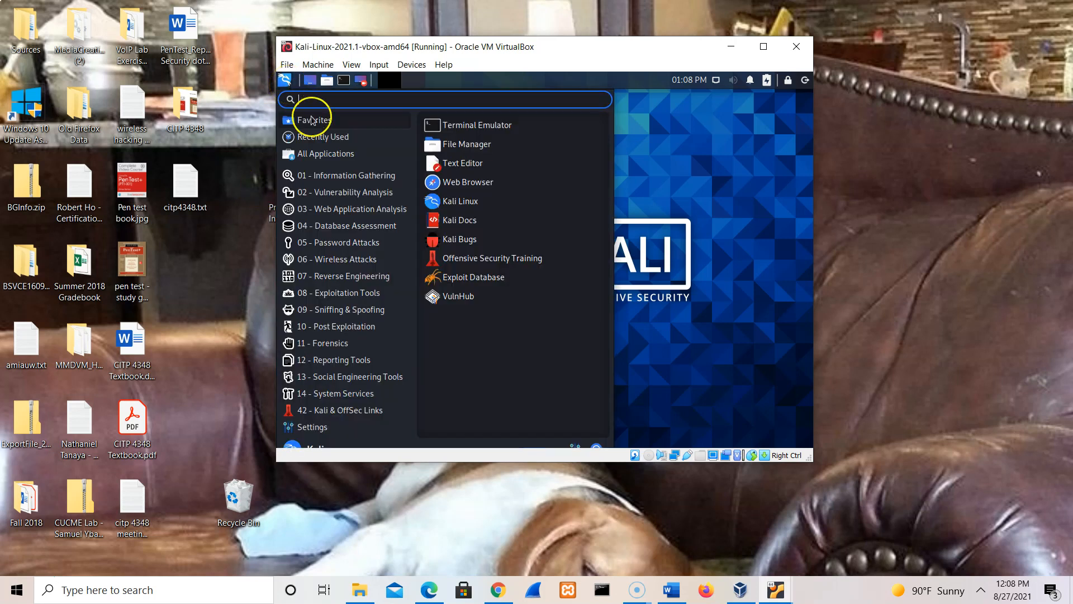
click(482, 190)
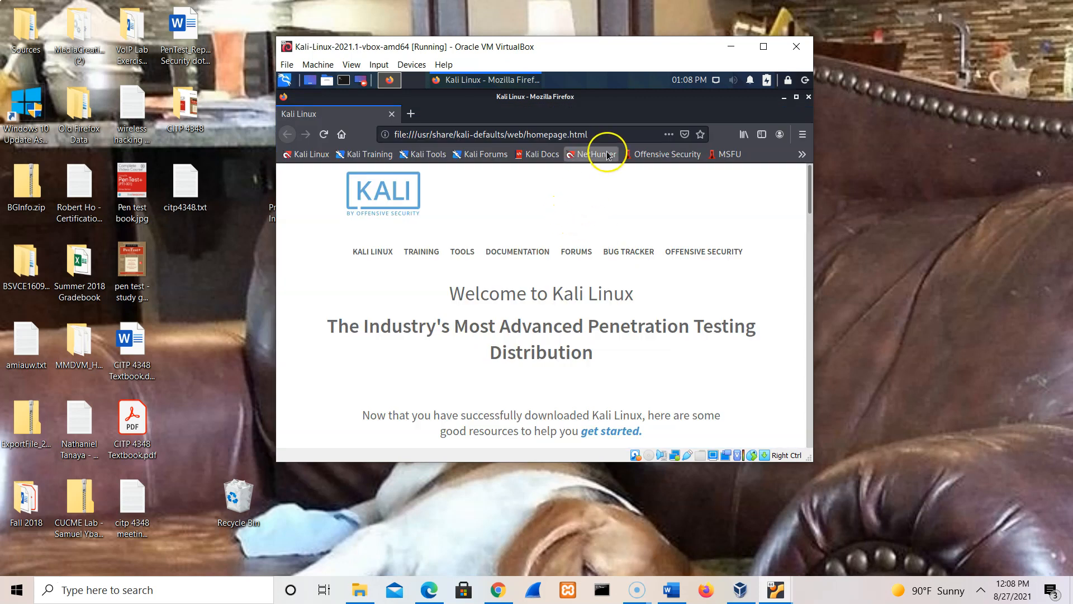
click(609, 134)
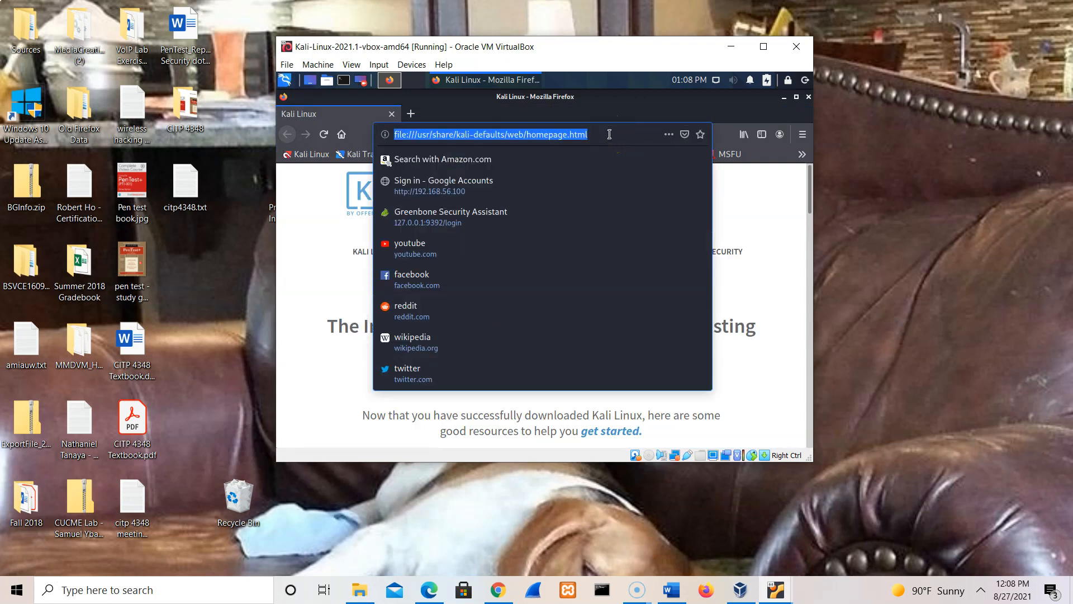
text(192.168.56.100/)
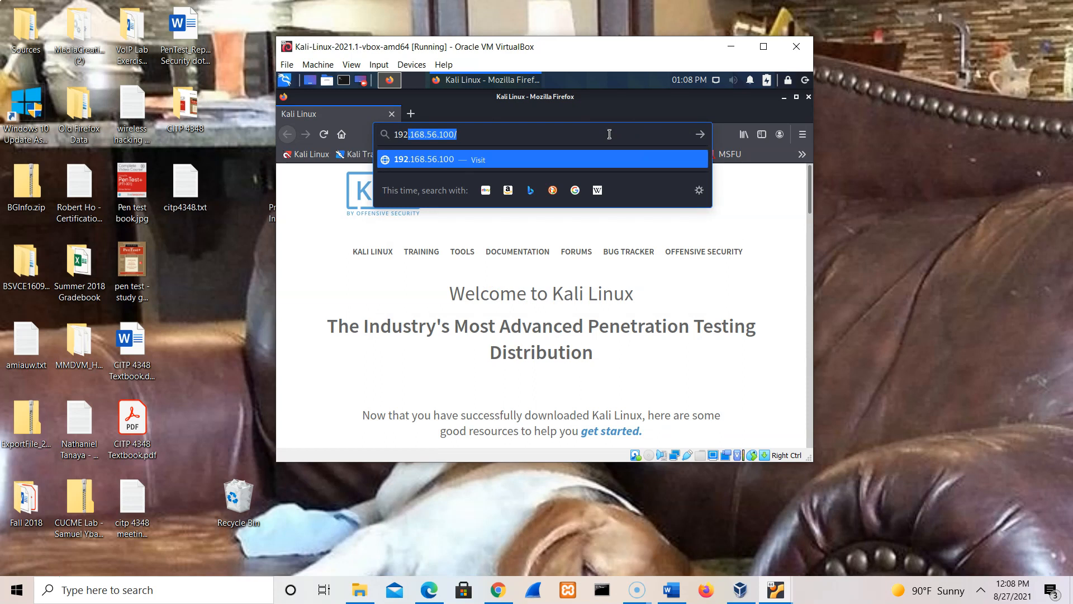
key(Right)
key(BackSpace)
key(BackSpace)
text(2)
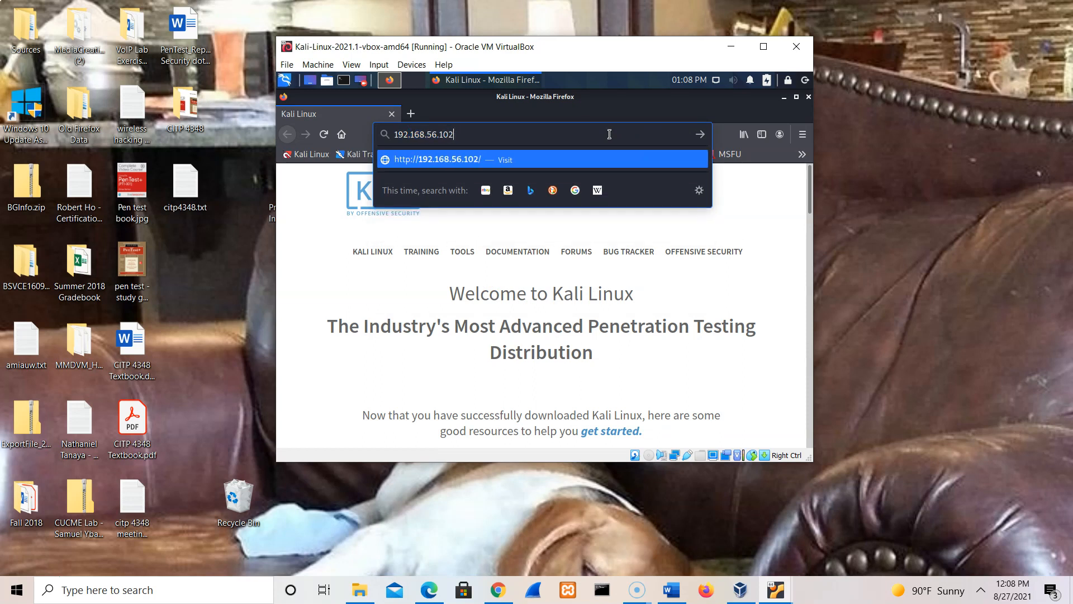
key(Return)
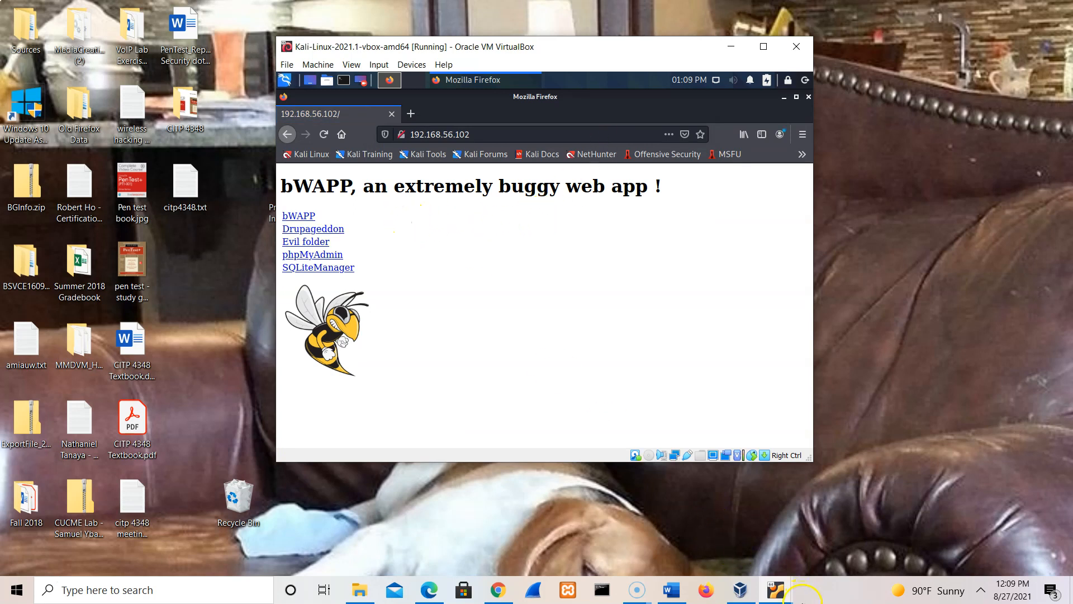
mouse_move(783, 593)
click(721, 537)
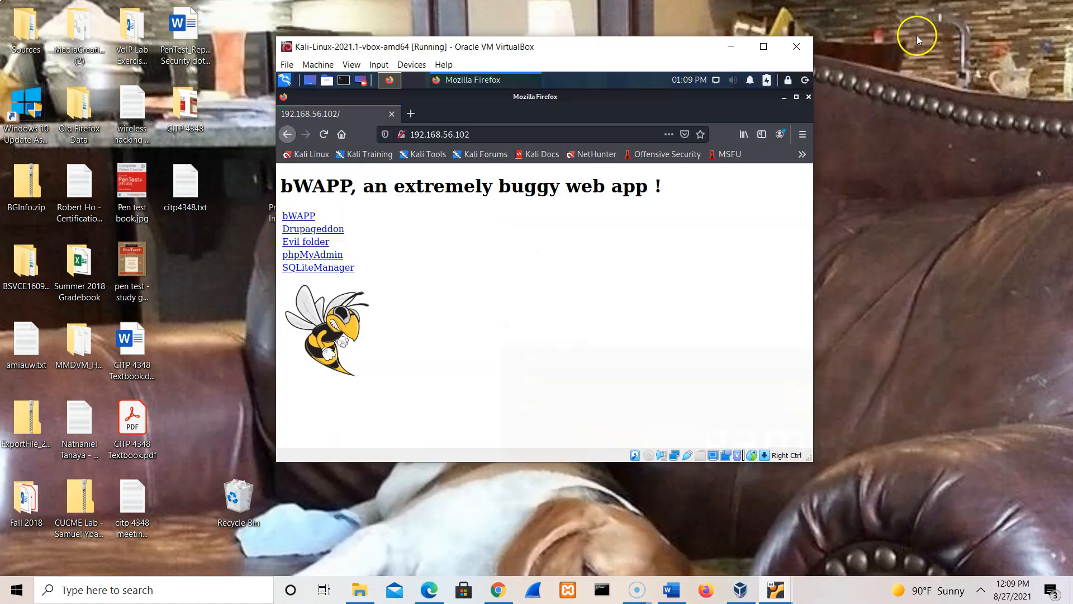
click(915, 35)
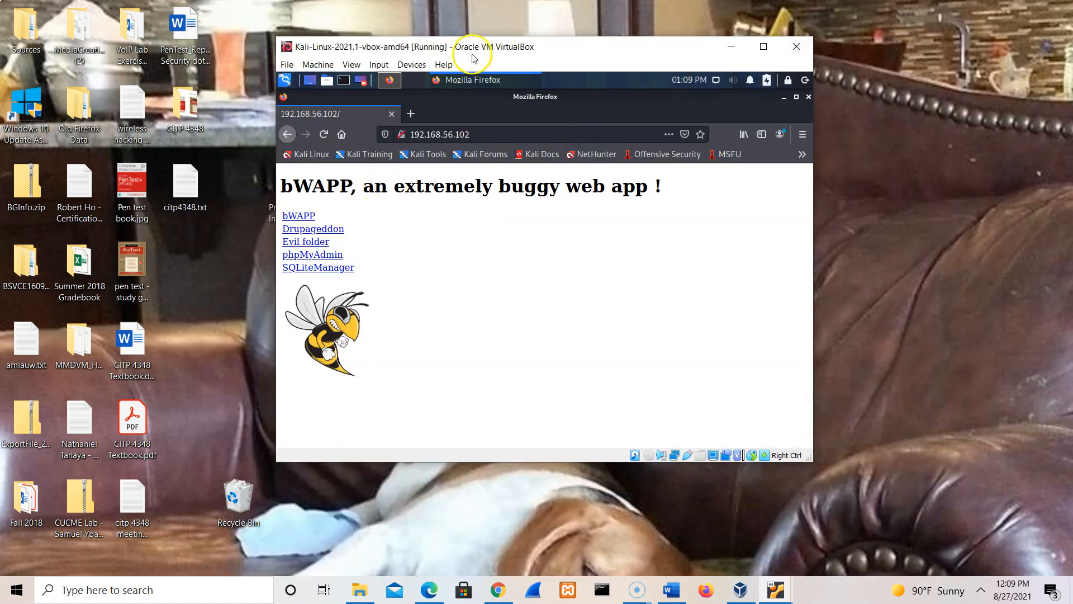
drag(474, 48, 461, 52)
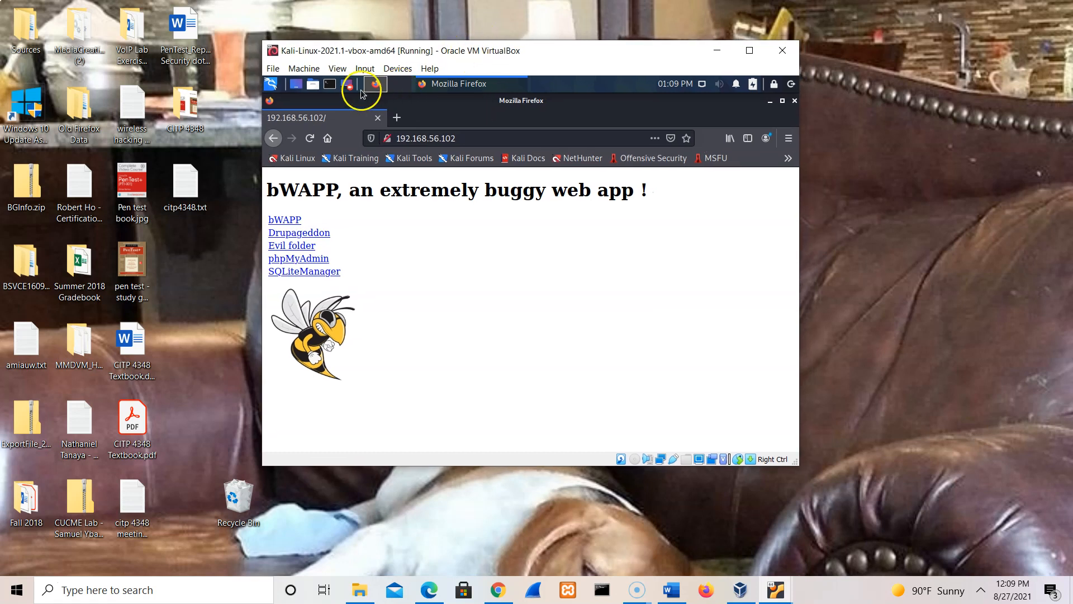
Follow the bWAPP link with the Kali window maximized and log in as bee with the account password, without saving the login
click(295, 221)
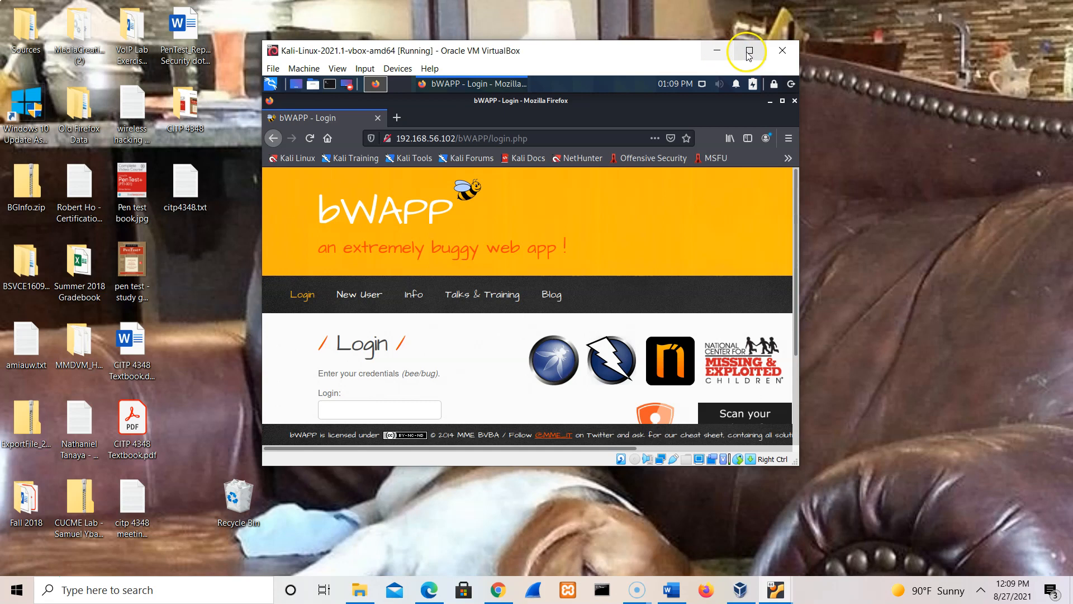
click(749, 51)
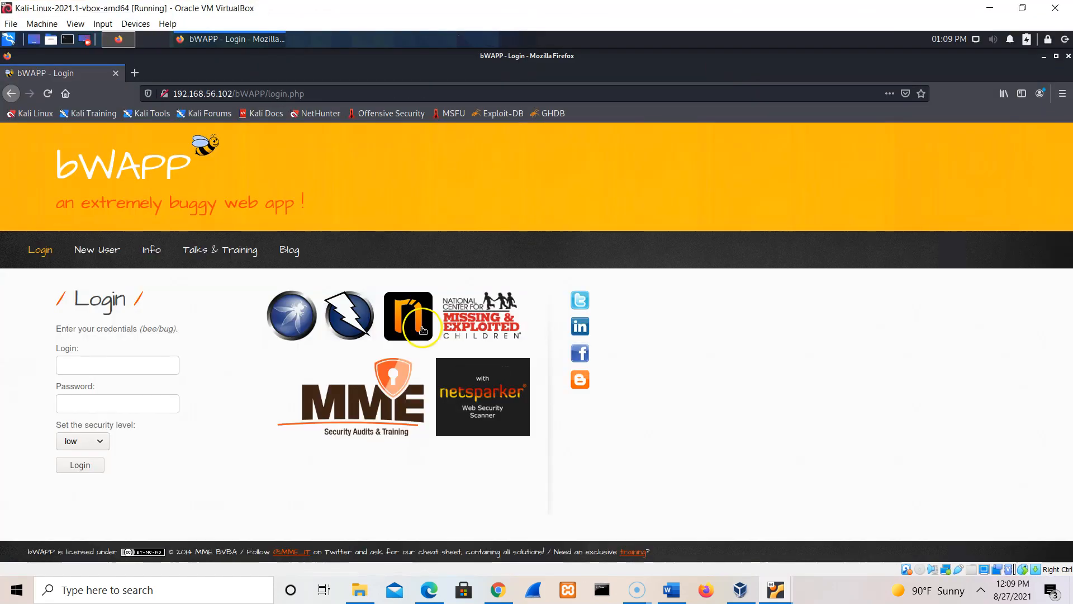
click(150, 366)
text(bee)
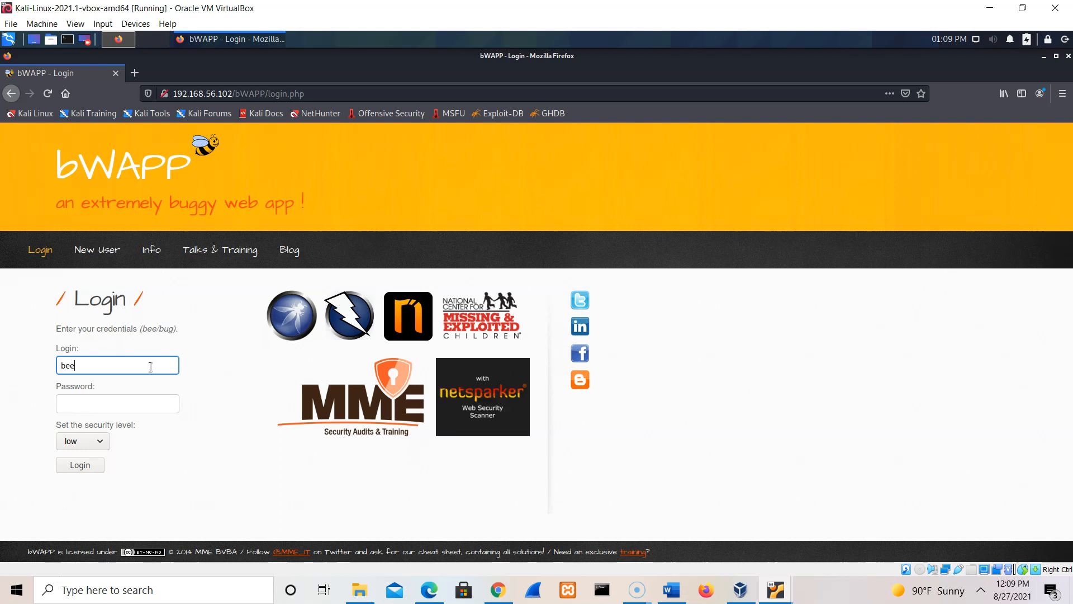
click(133, 400)
text(bug)
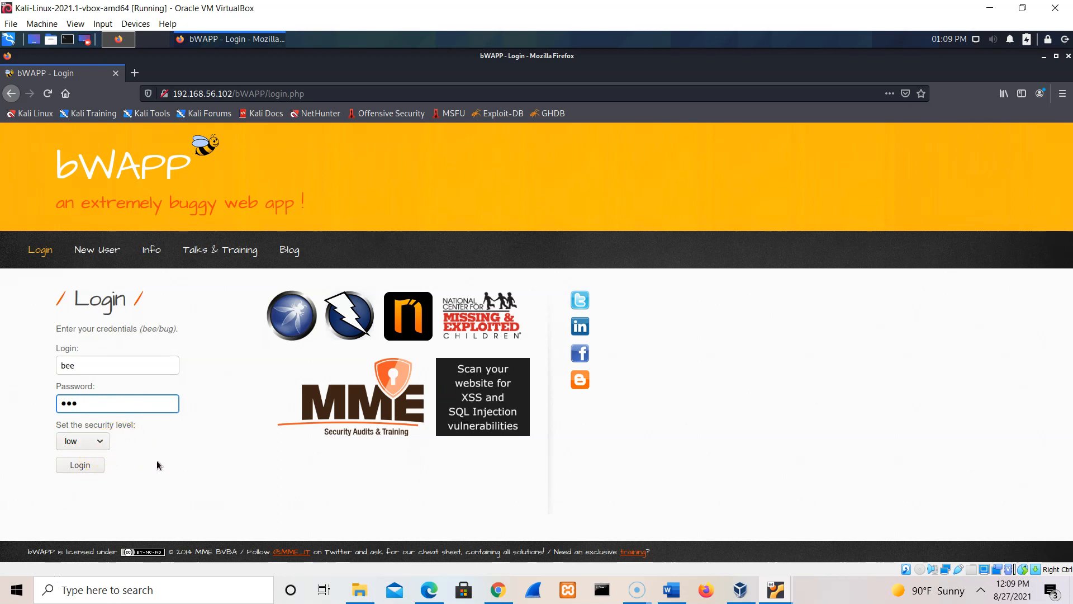
click(82, 464)
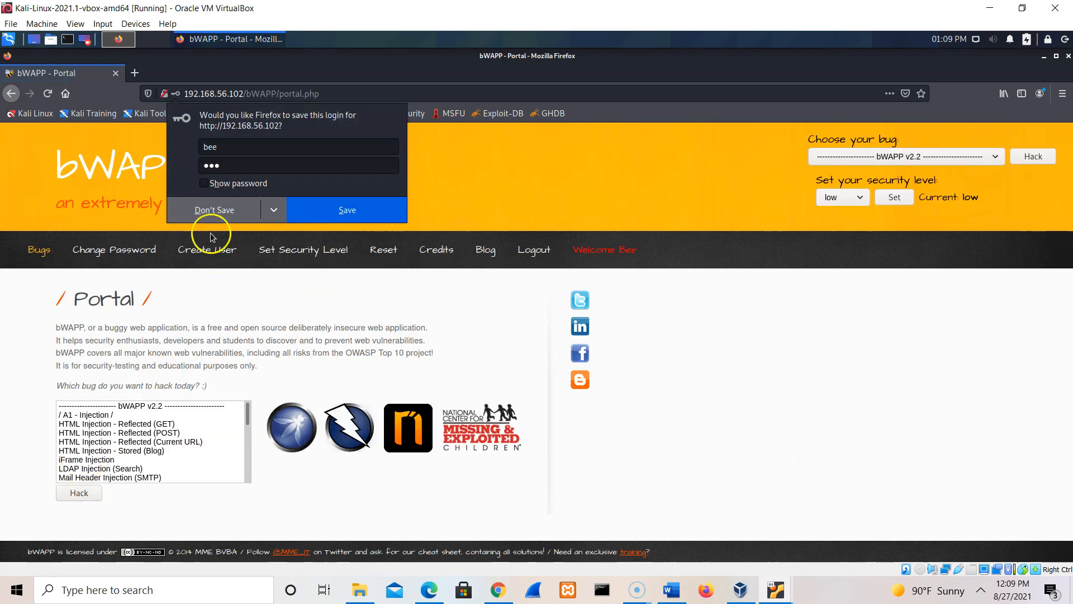
click(215, 210)
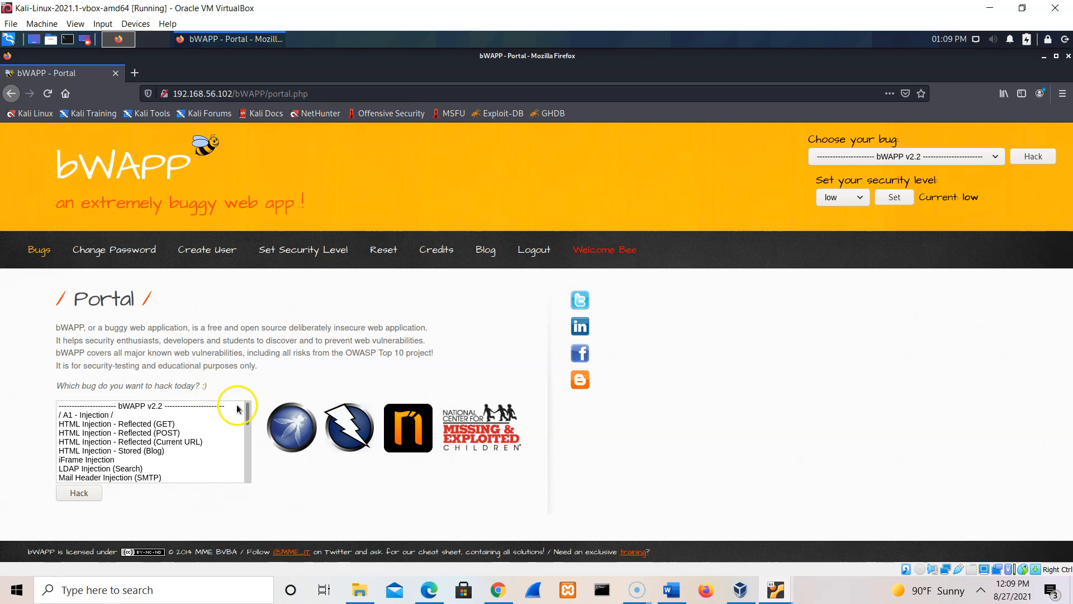
Select SQL Injection (GET/Search) from the portal's bug list and start hacking it
click(246, 412)
drag(247, 412, 247, 413)
click(156, 415)
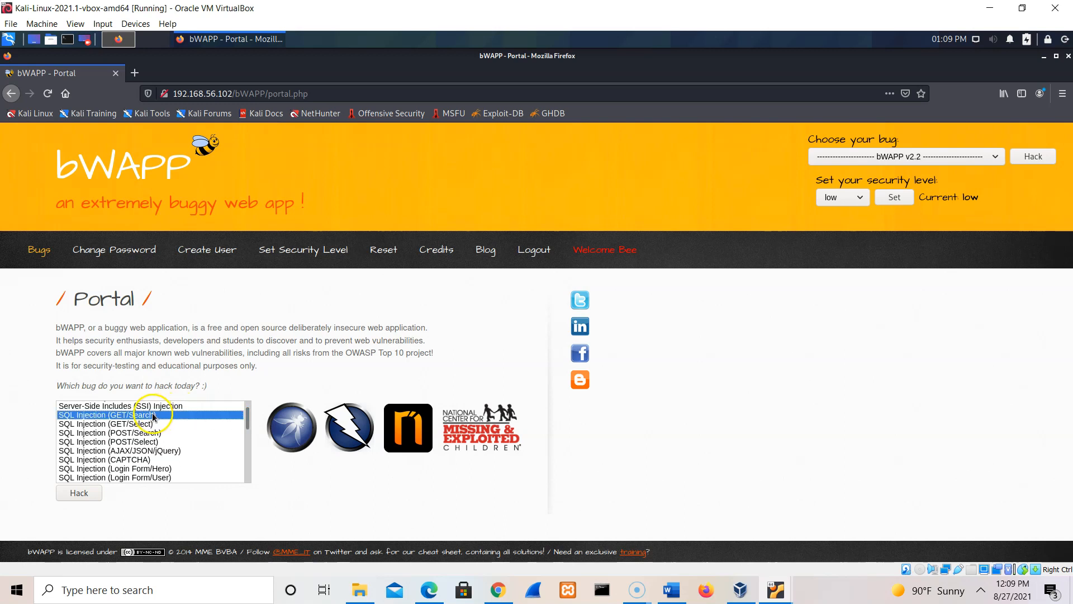
click(78, 493)
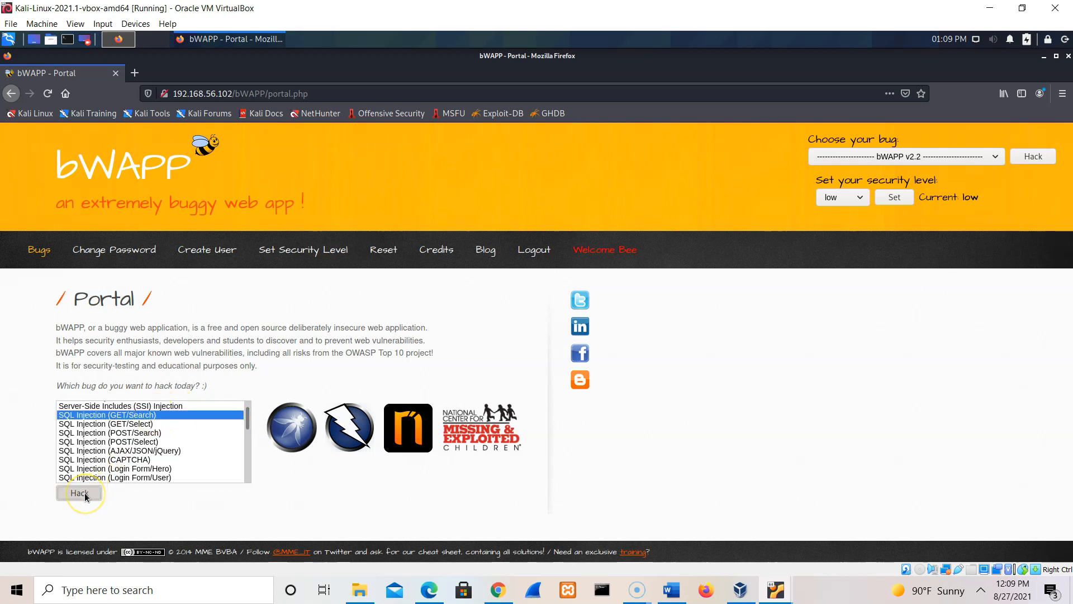
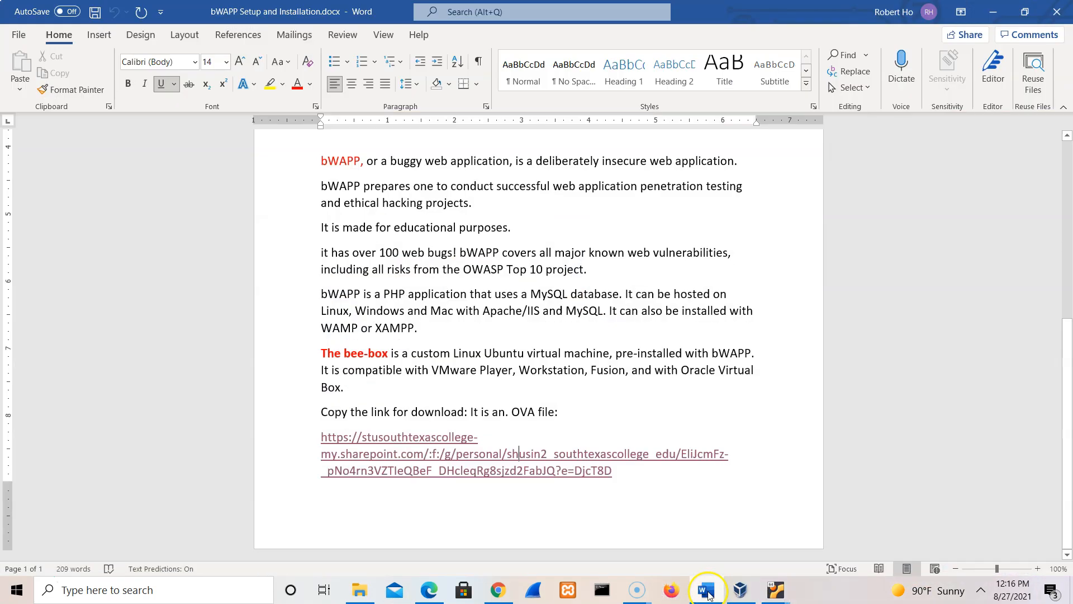
drag(1066, 373, 1062, 165)
scroll(1042, 313, down, 6)
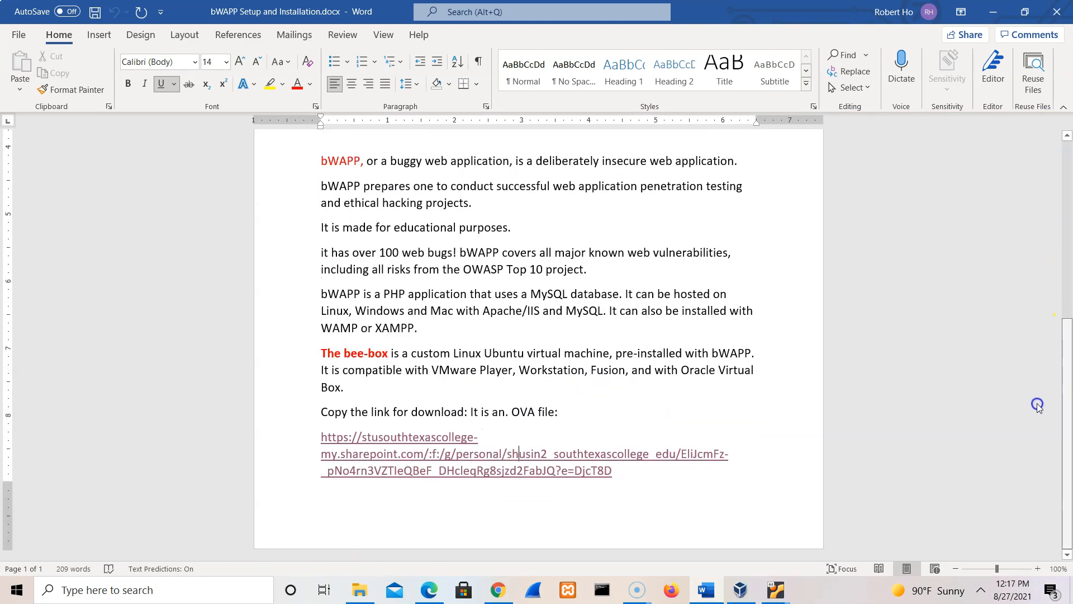